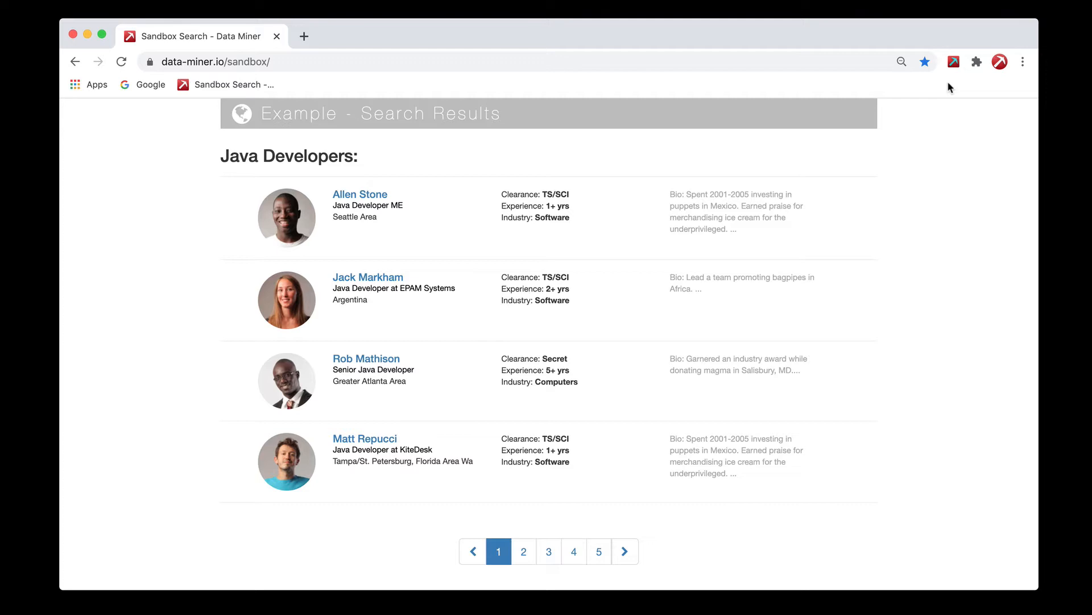
Open Data Miner and start scraping from the sandbox Java Developers search results page
click(953, 61)
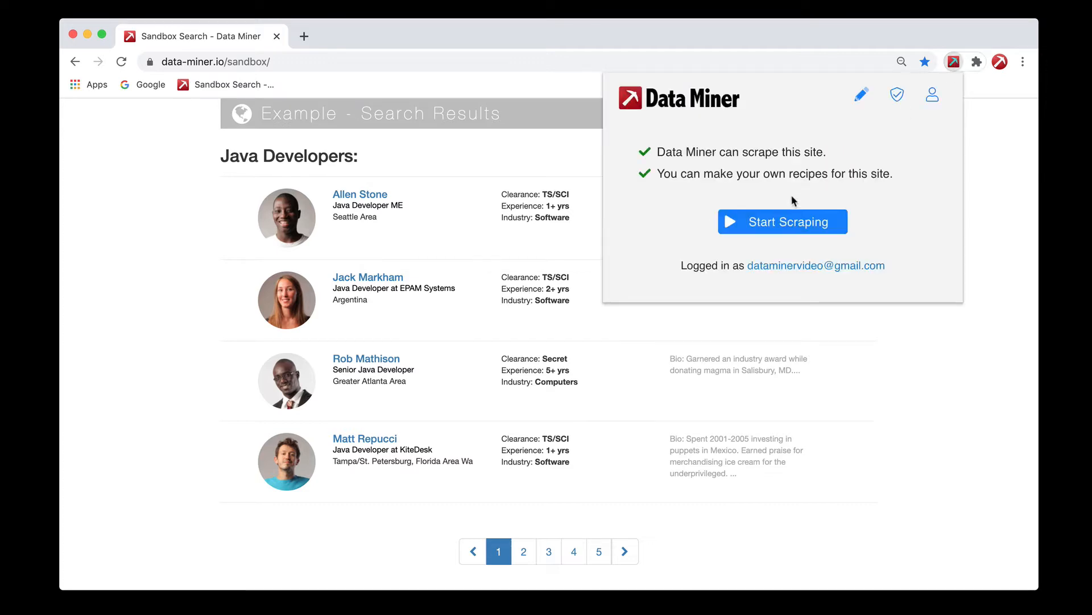
click(780, 223)
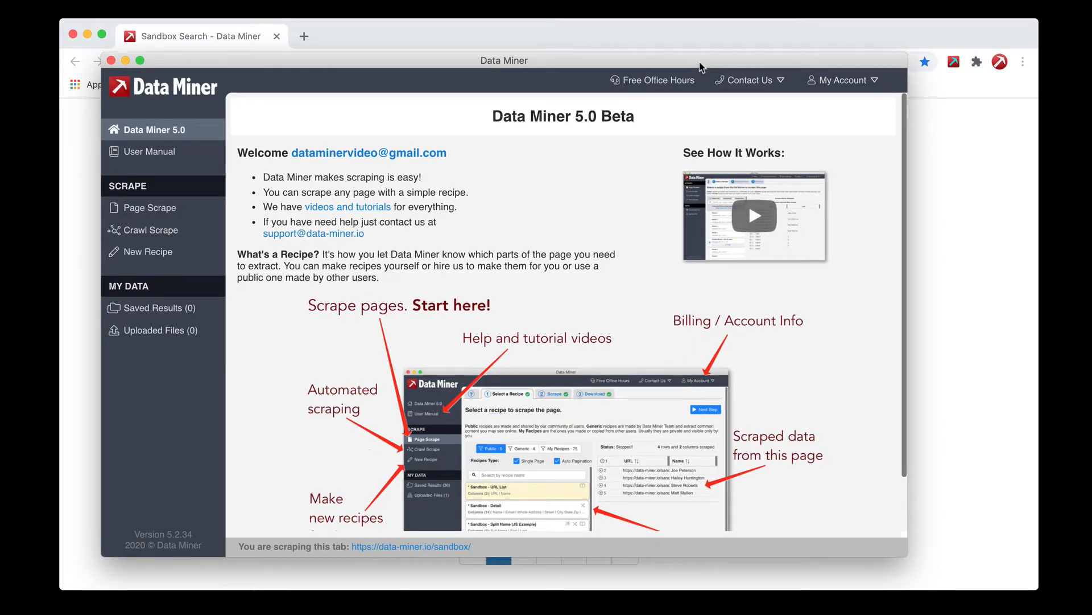
click(944, 222)
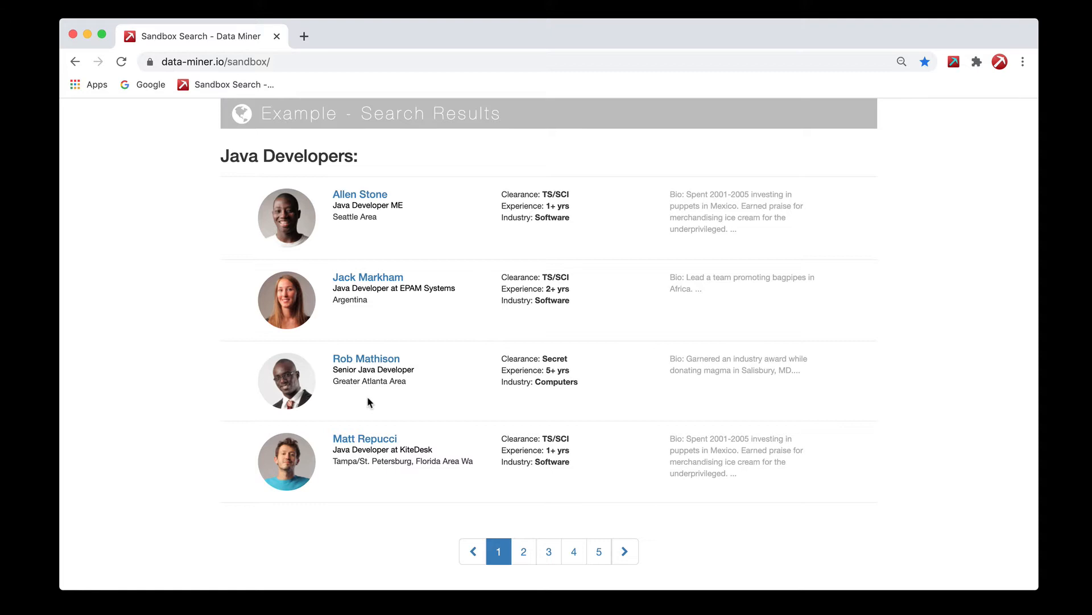
key(super+grave)
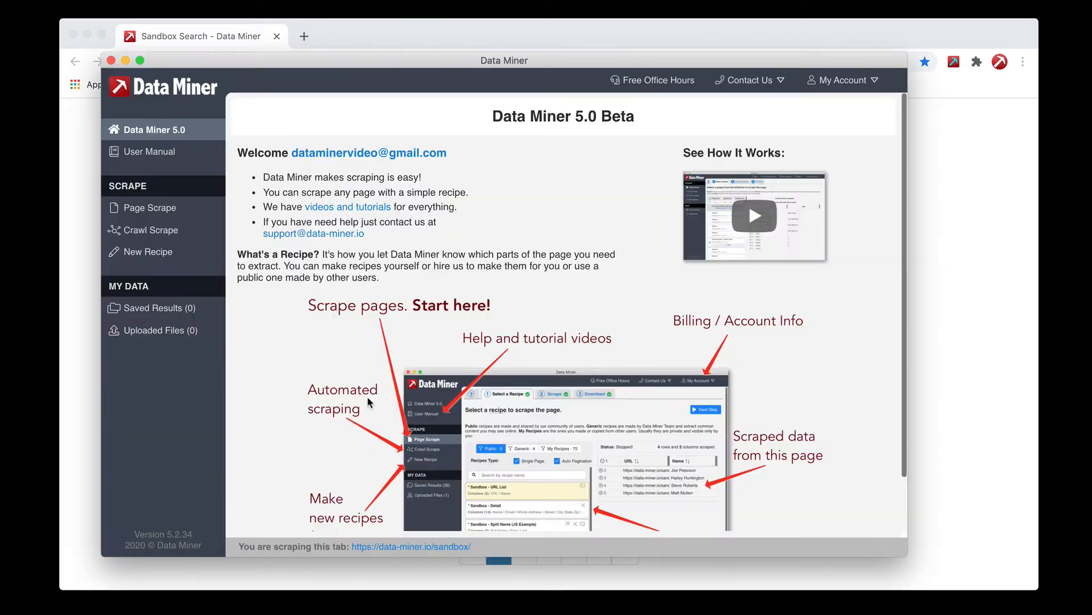
Run a page scrape of the search results with the public recipe Sandbox - URL List
click(148, 210)
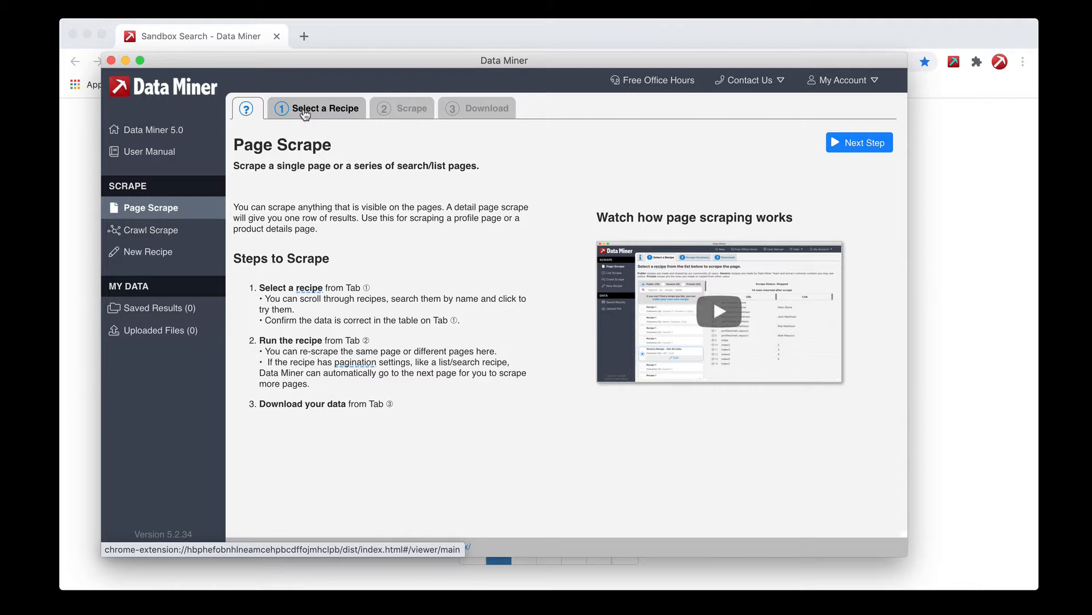
click(305, 111)
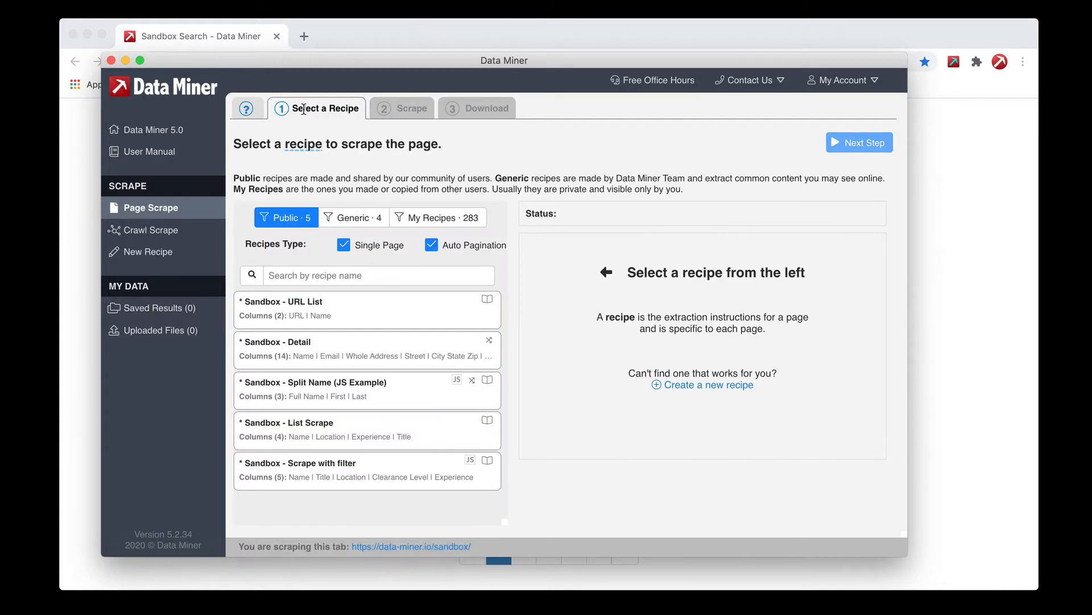
click(288, 316)
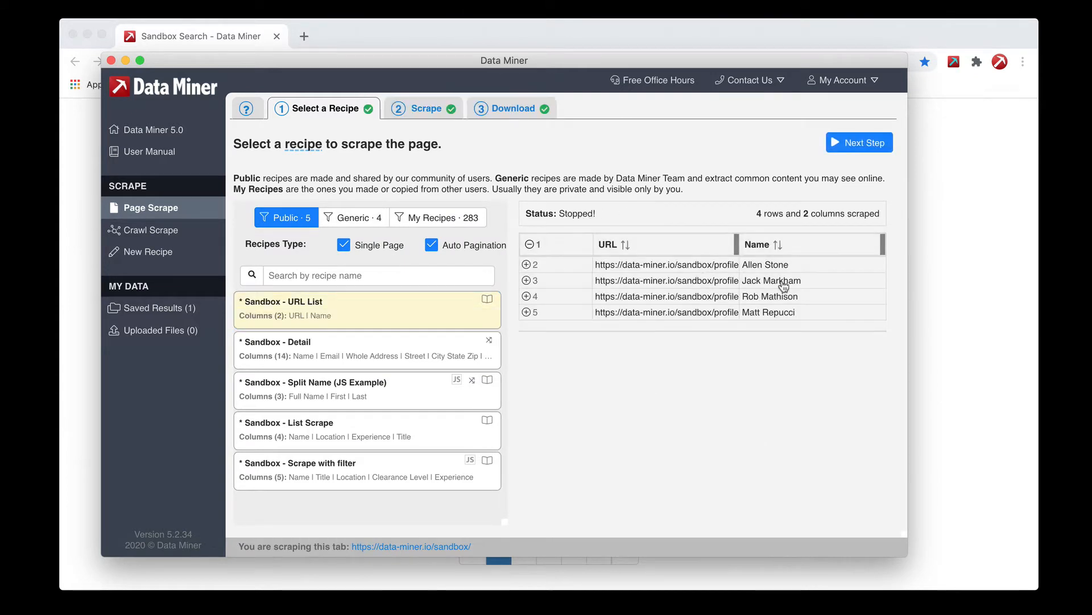
click(974, 277)
key(super+grave)
Scrape 3 pages using next-page pagination with a delay of 5 seconds between pages
click(434, 112)
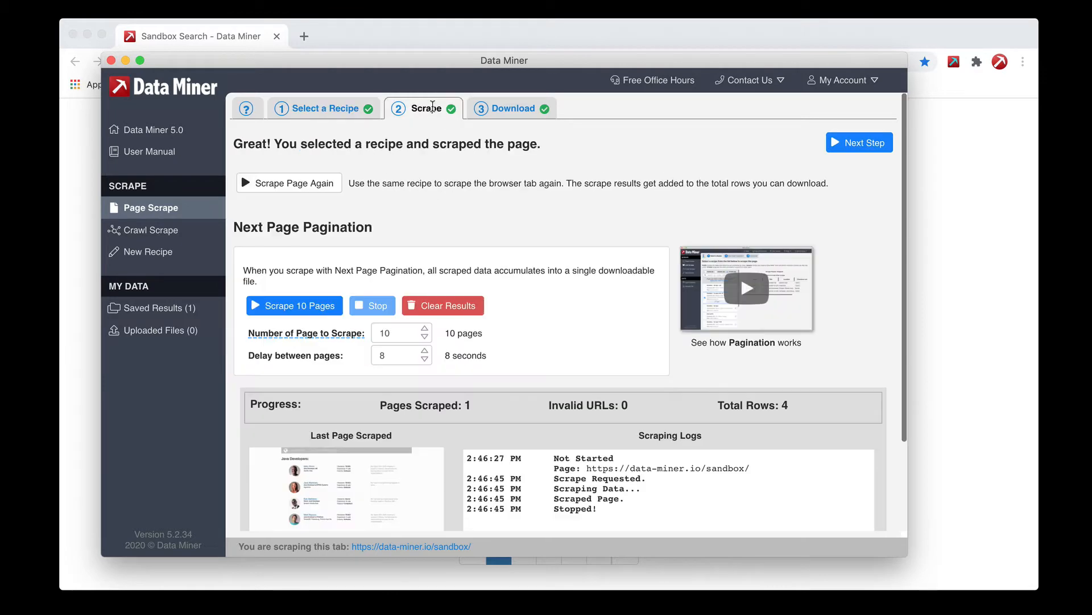
click(952, 261)
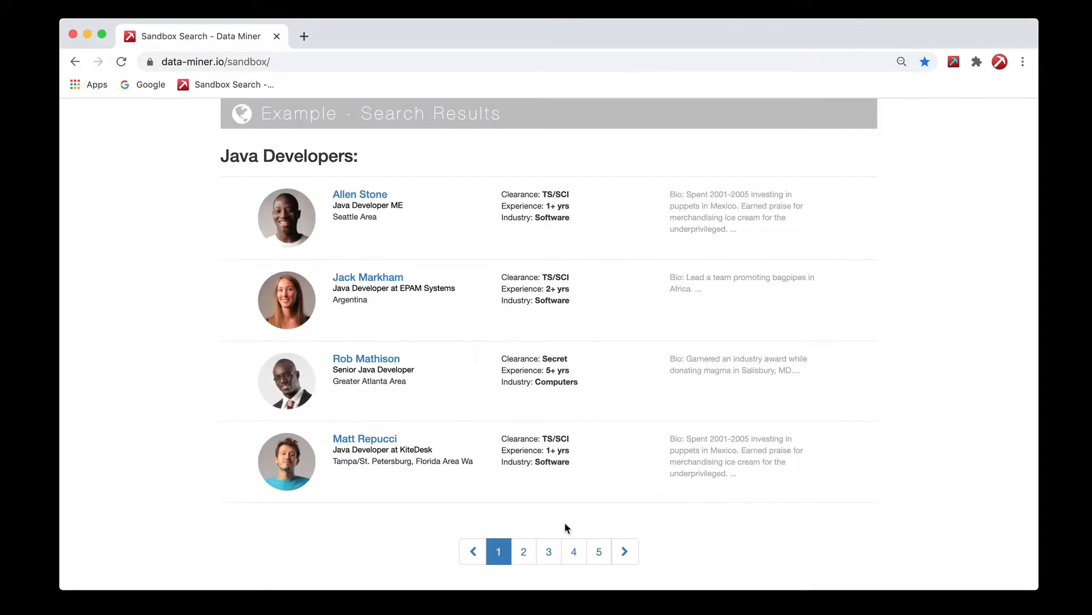
key(super+grave)
drag(397, 355, 367, 355)
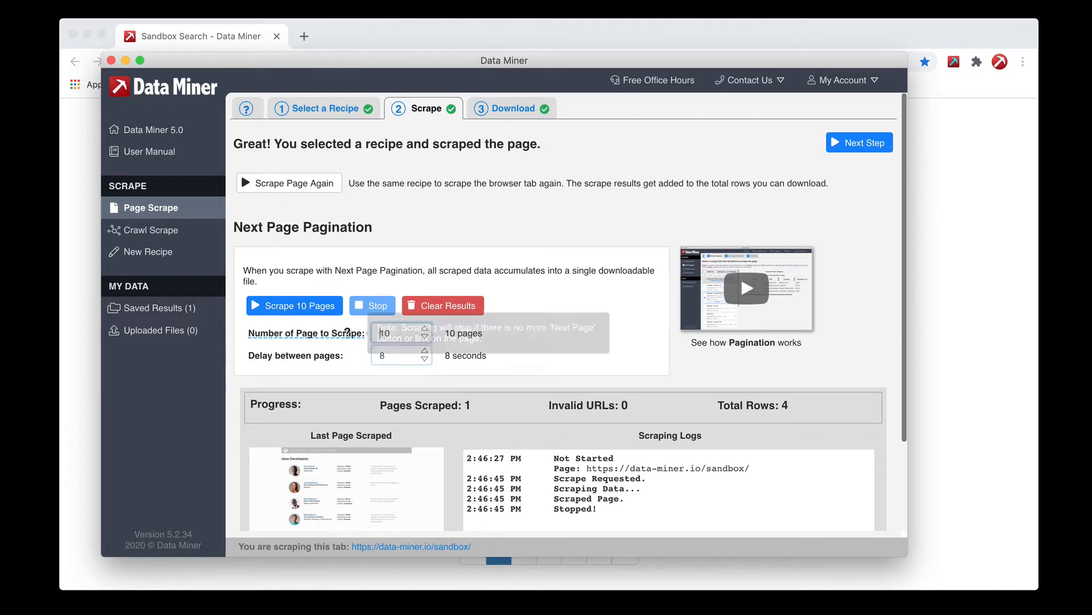
click(349, 333)
text(3)
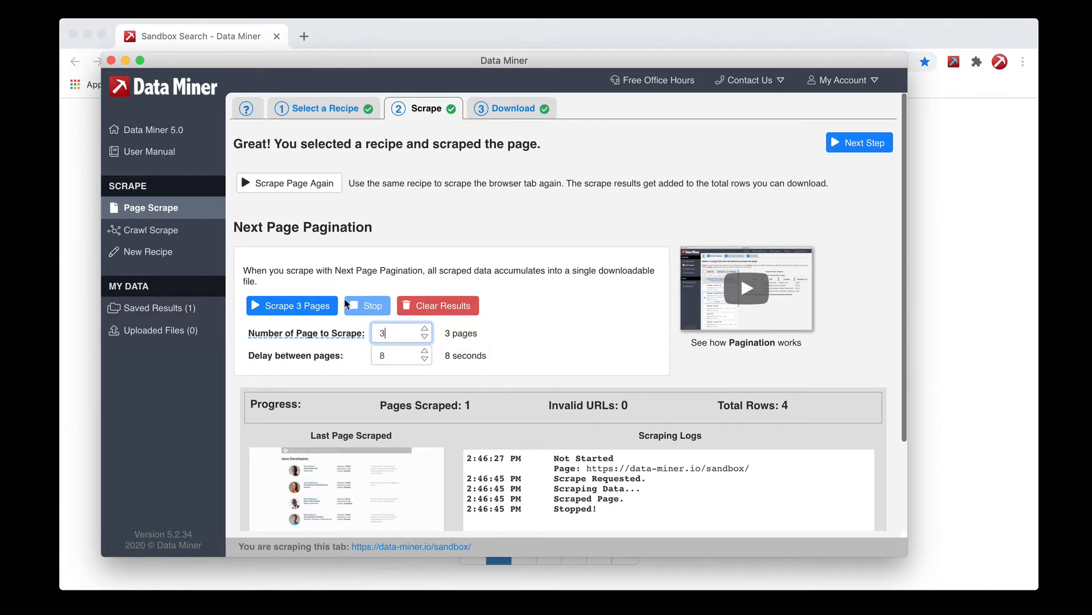
click(389, 354)
text(5)
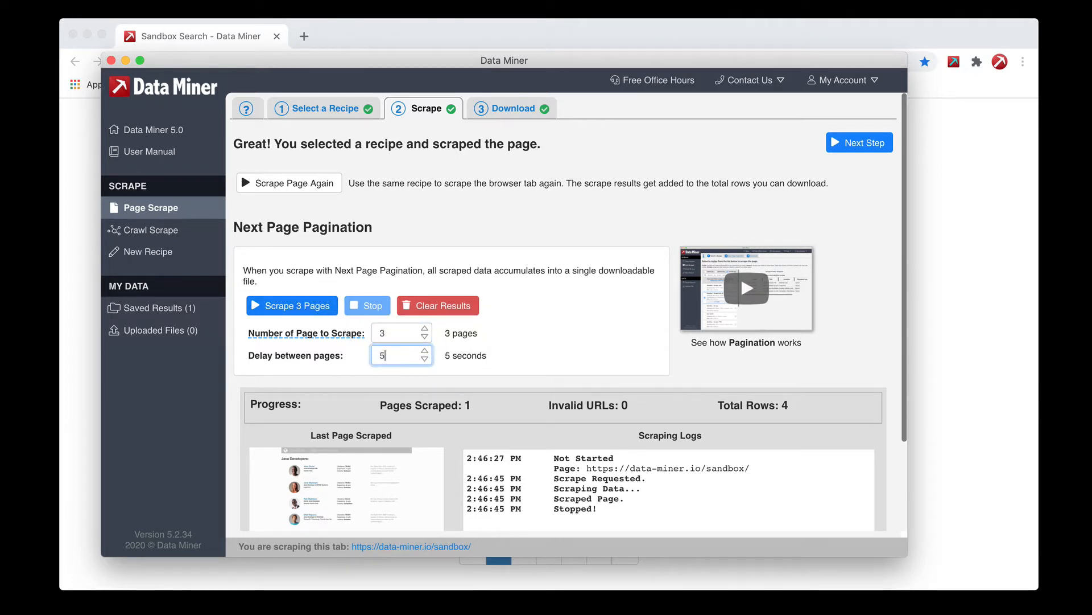
click(293, 307)
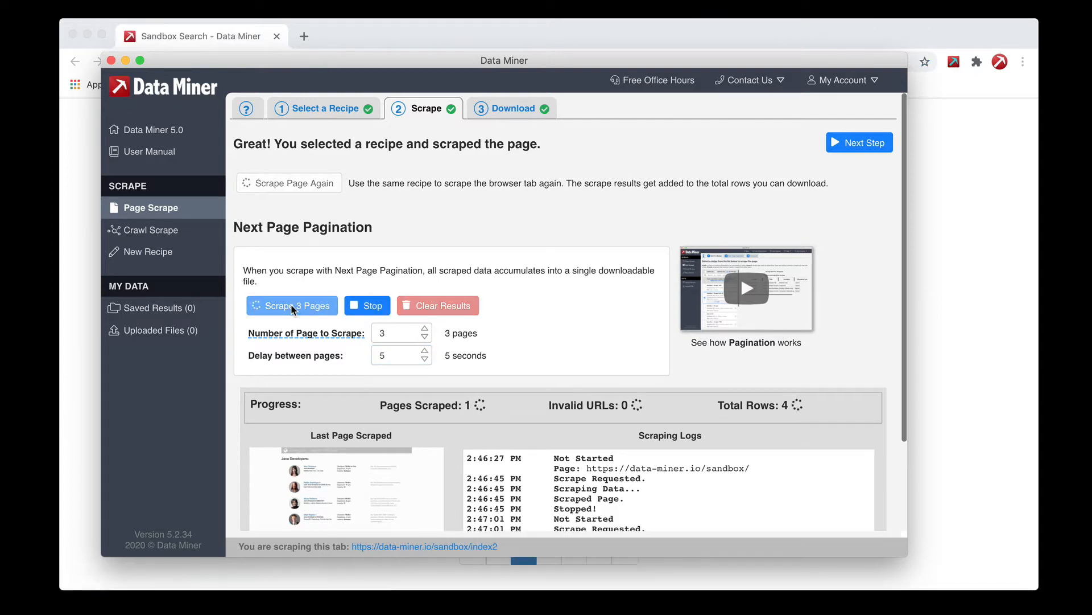
click(956, 313)
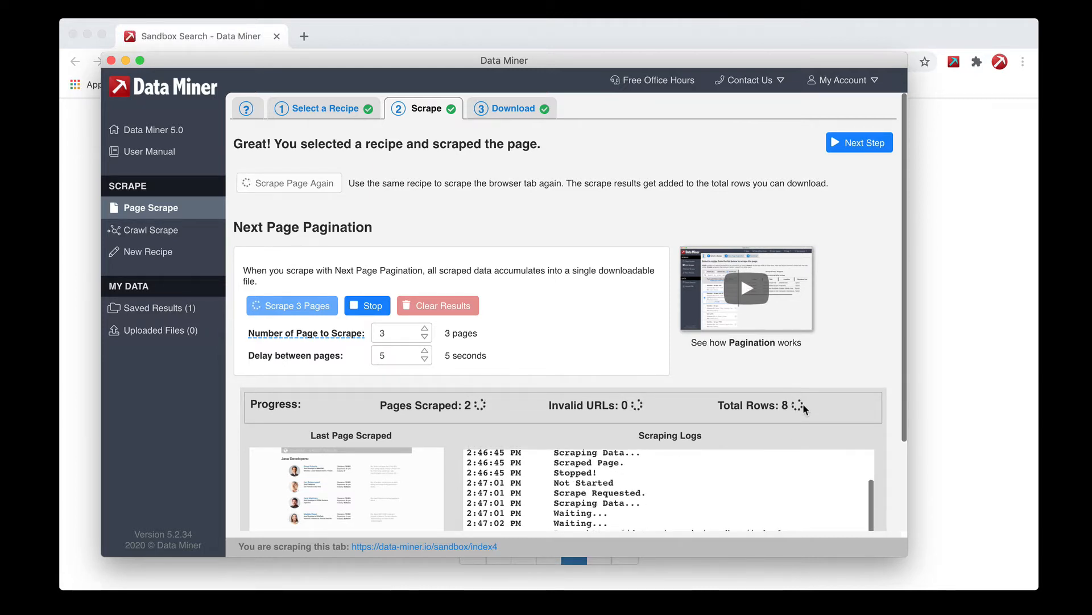
click(500, 107)
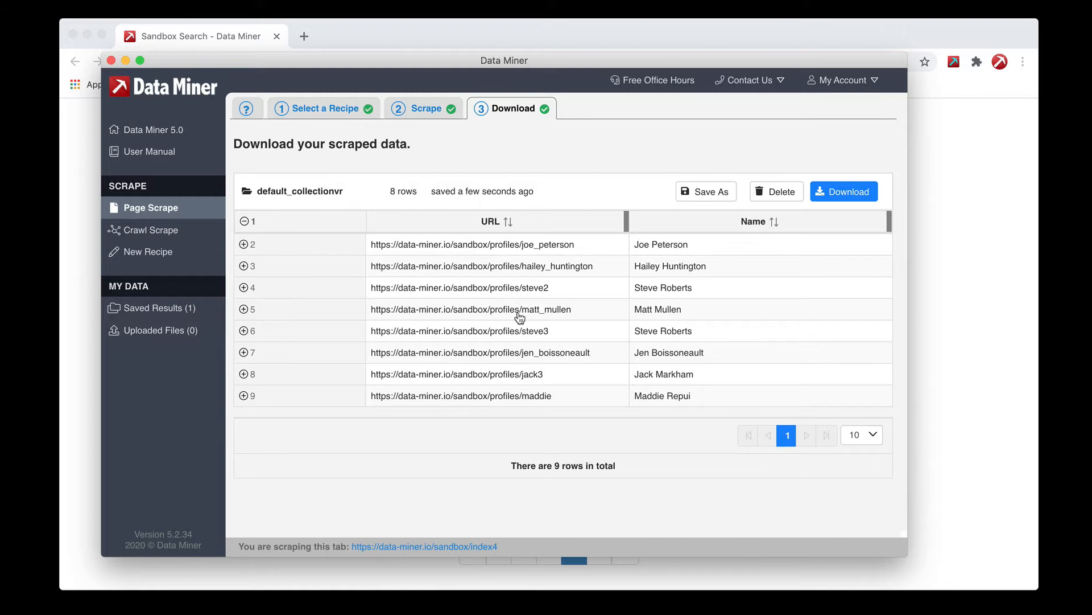
click(430, 110)
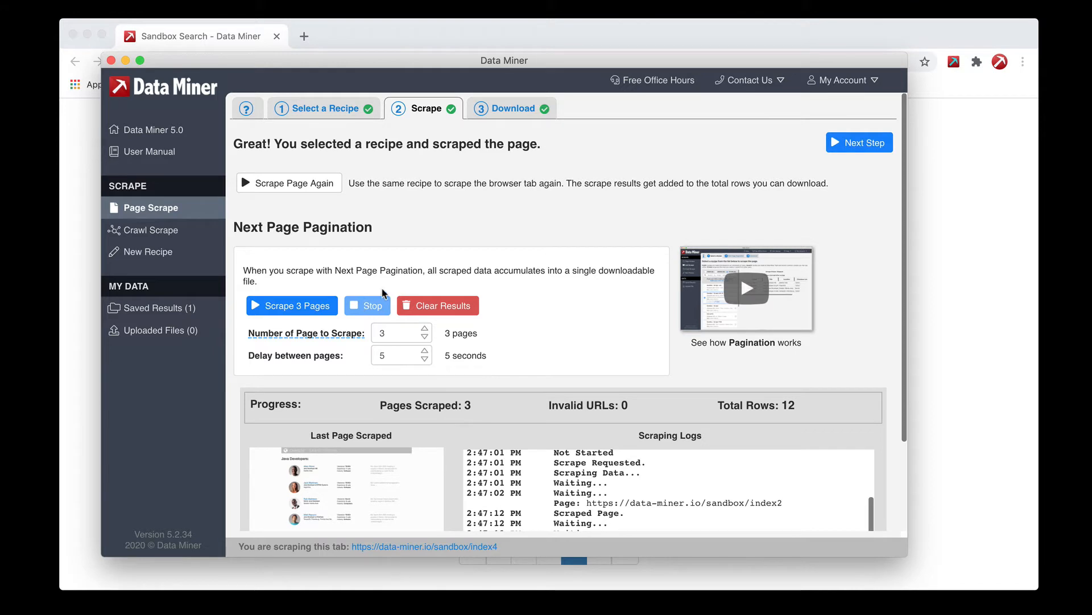
Save the scraped collection to the saved results under the name URLs
click(512, 108)
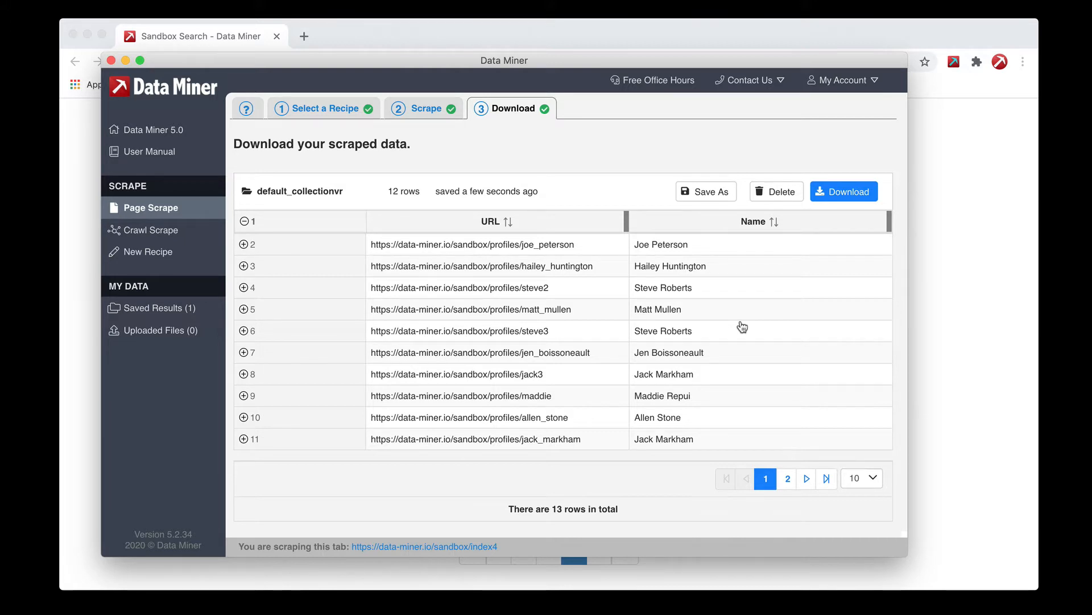
click(847, 192)
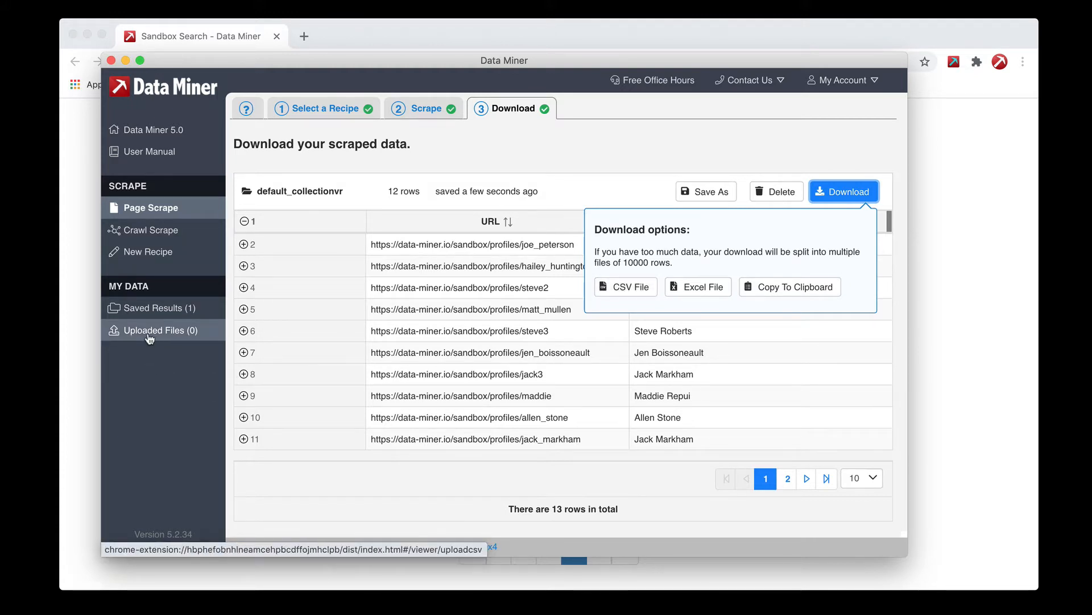
click(705, 192)
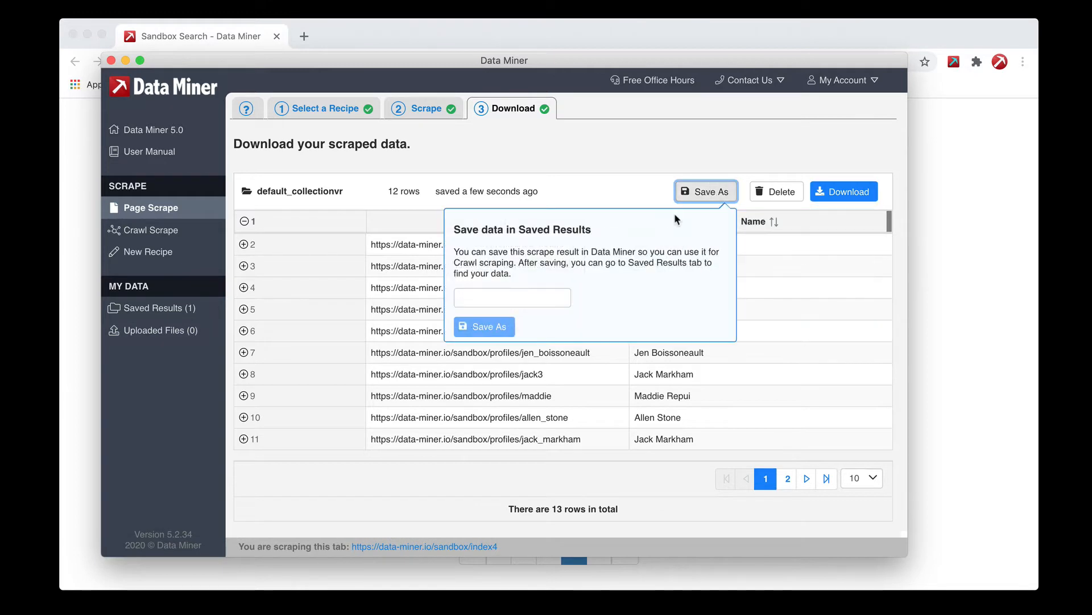
click(529, 300)
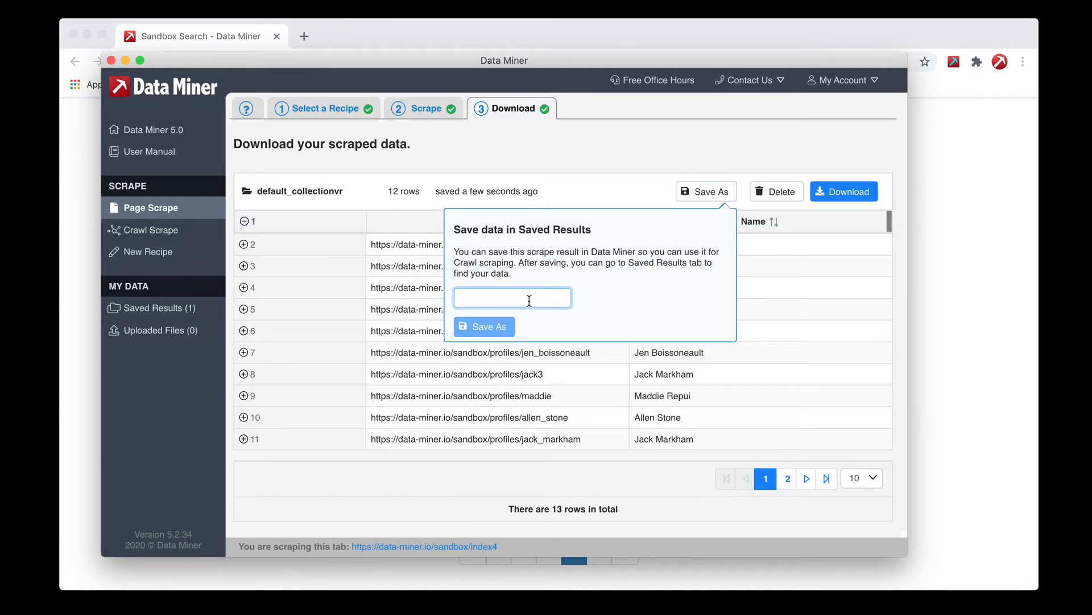
text(URLs)
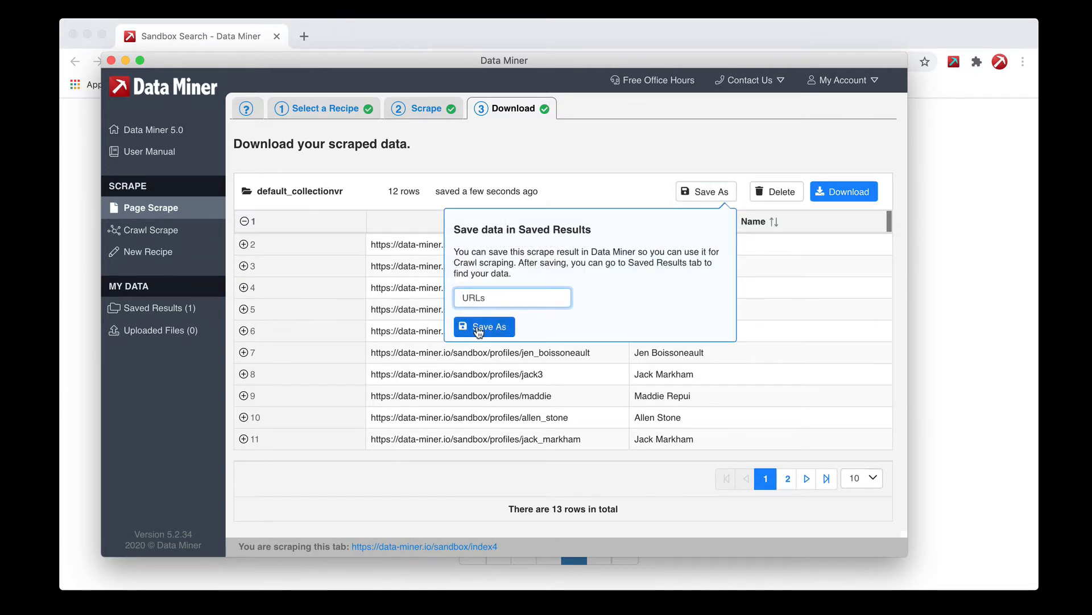
click(478, 328)
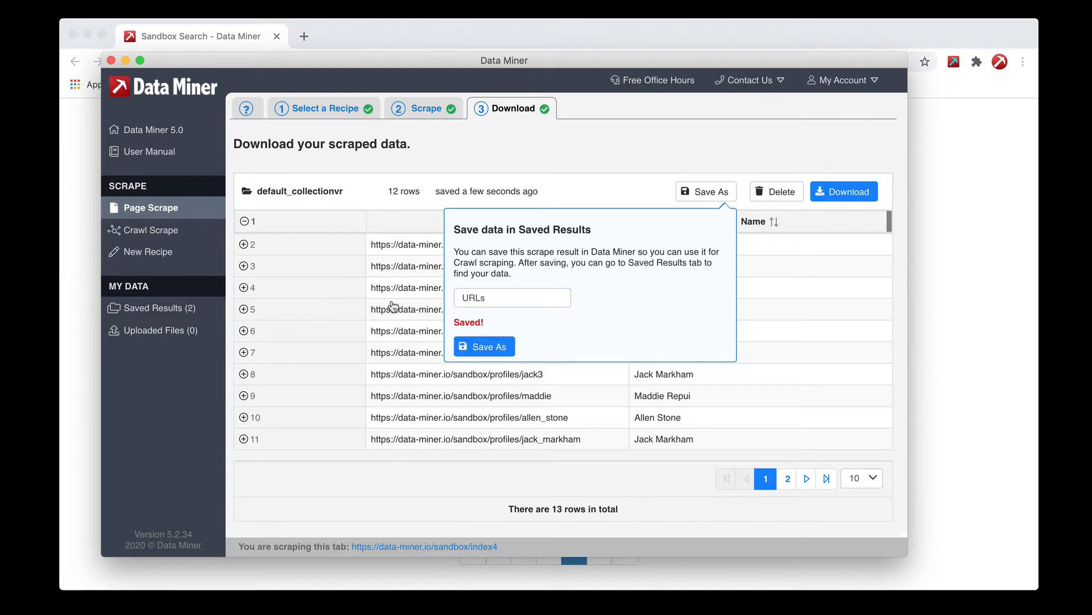
click(377, 186)
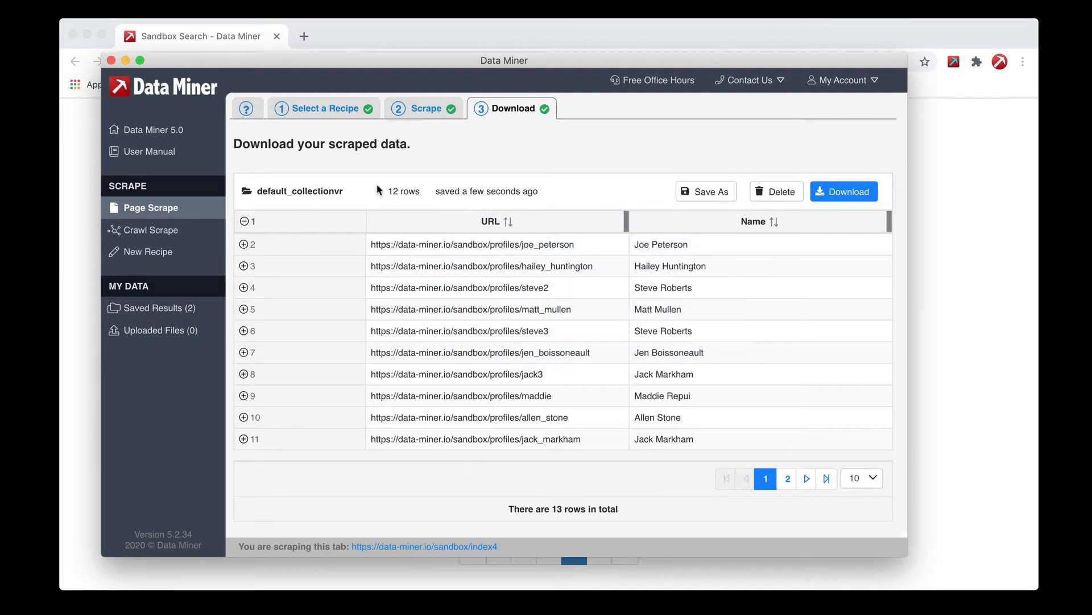
Create a new crawl scrape
click(153, 233)
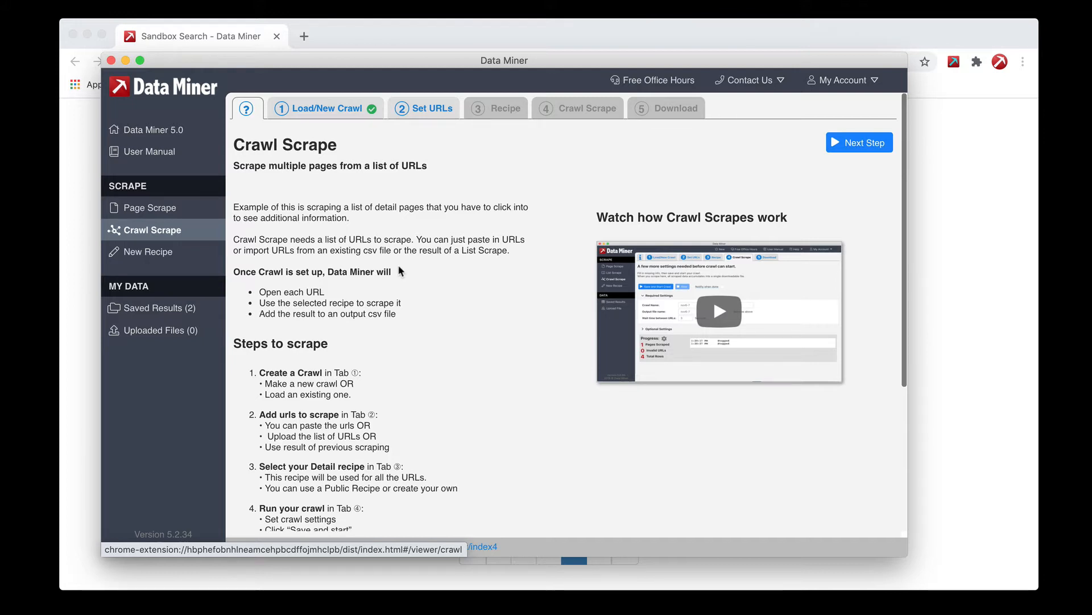
click(327, 108)
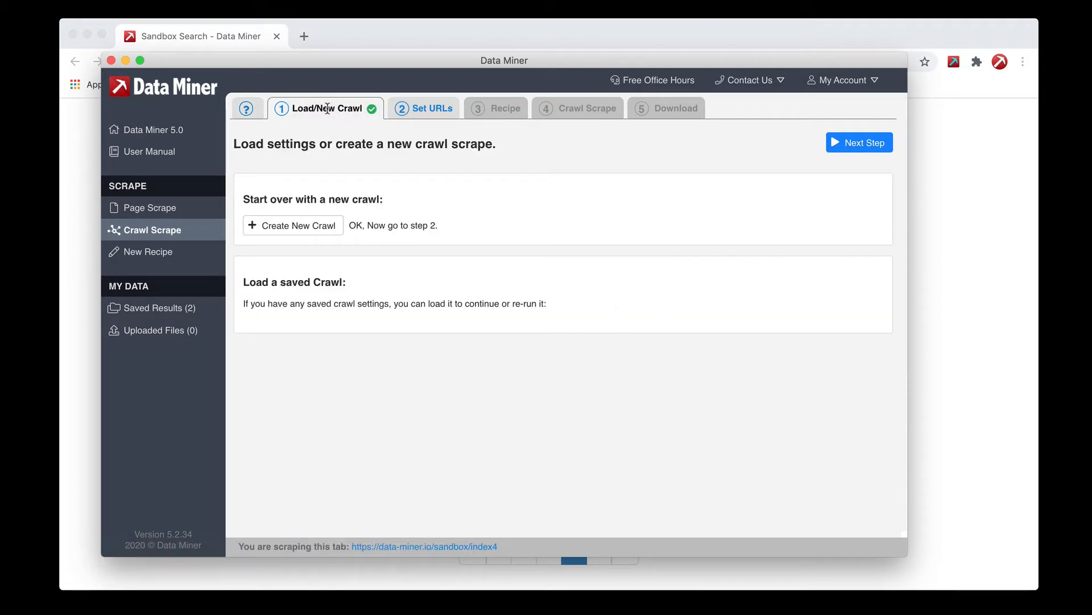
click(302, 228)
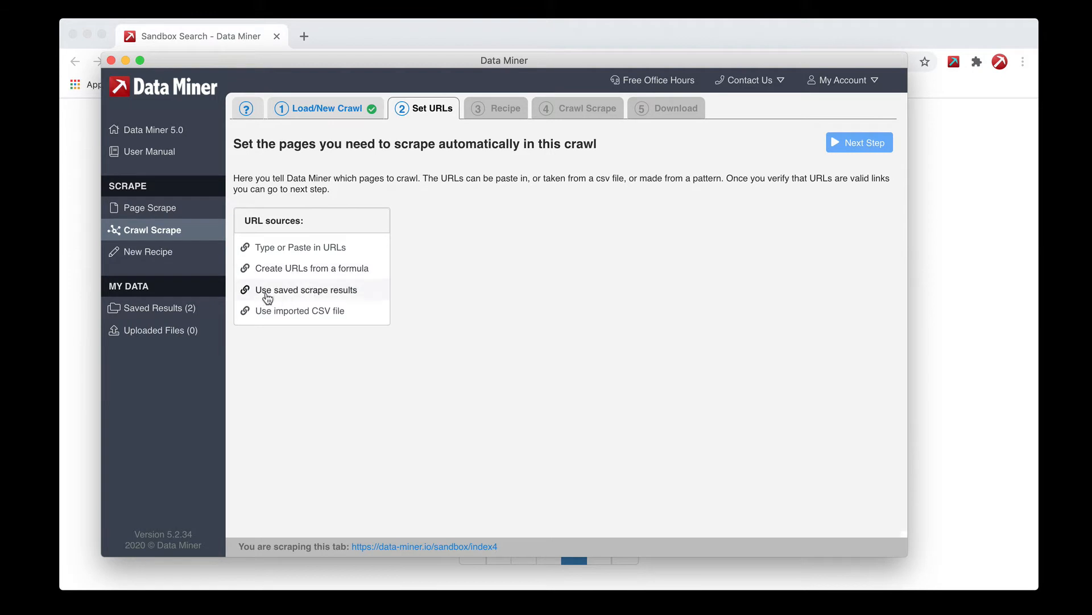
Set the crawl's URL source to the saved scrape results URLs, with column 1 containing the links, and confirm
click(322, 294)
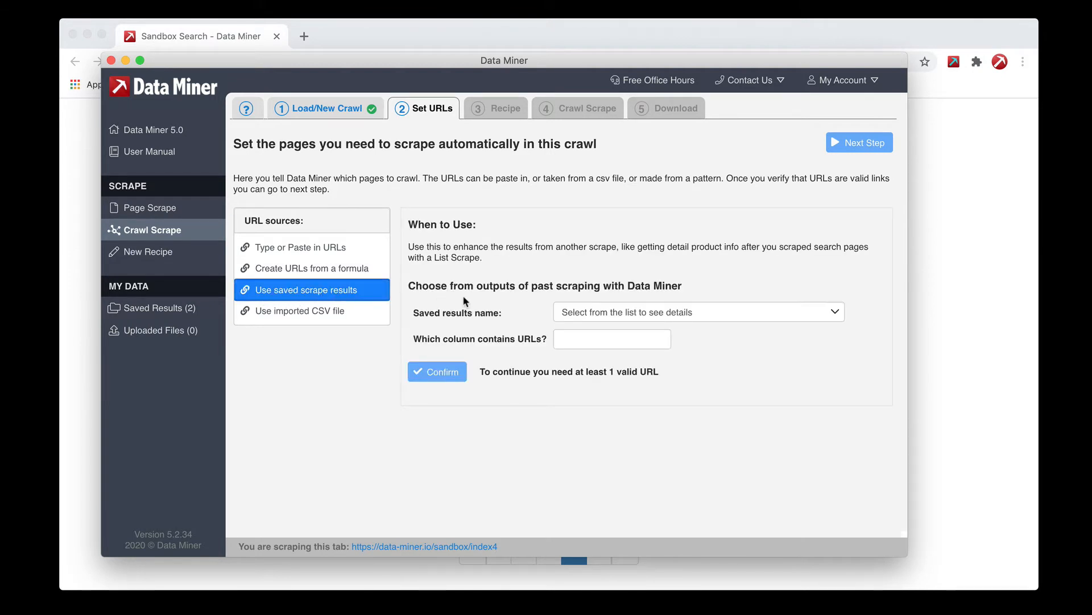
click(632, 320)
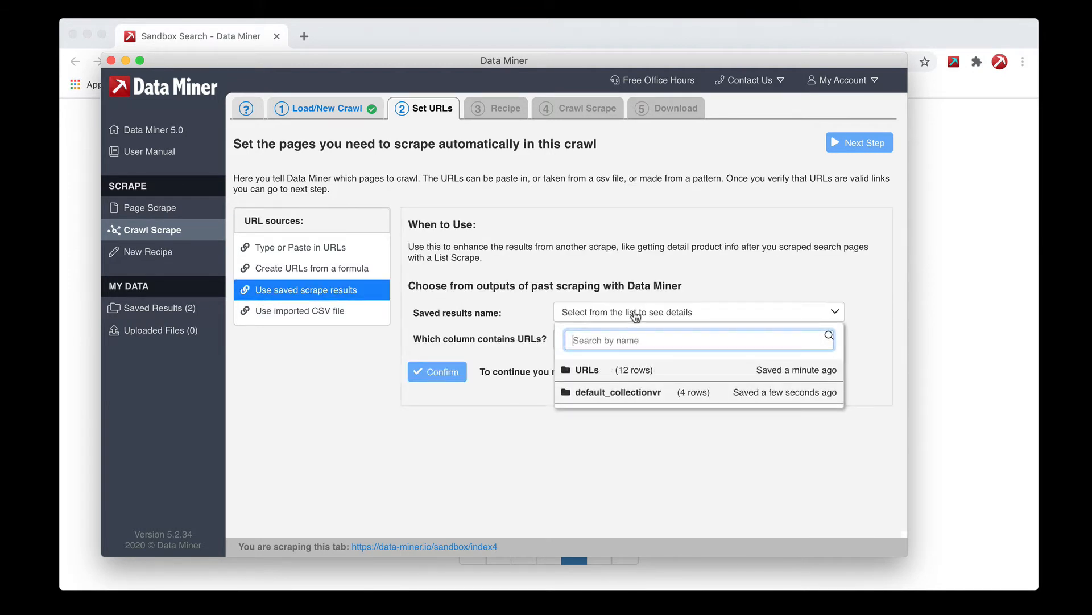
click(589, 371)
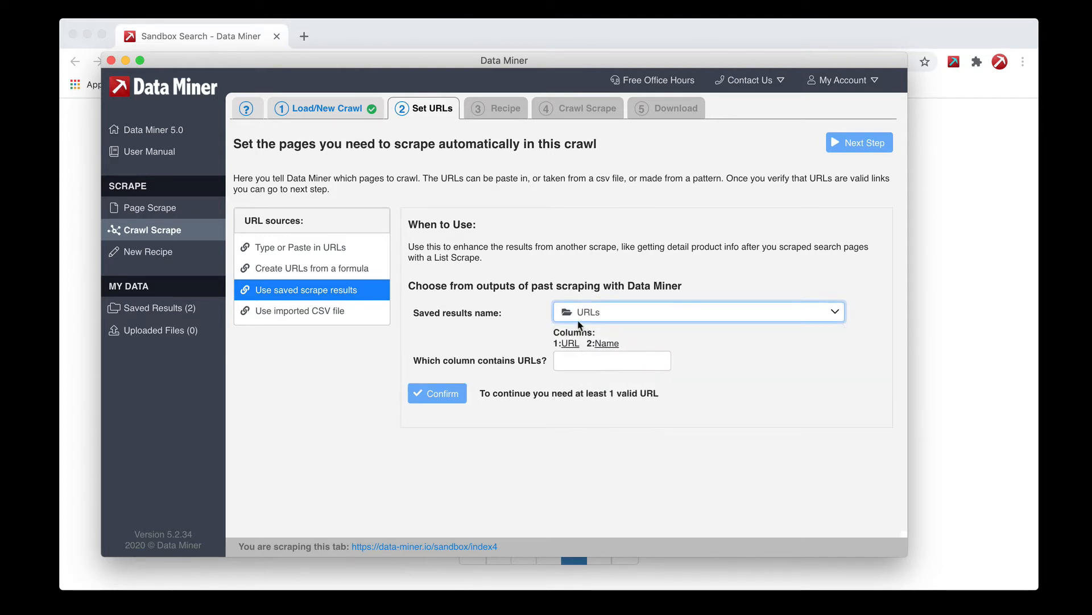
click(586, 359)
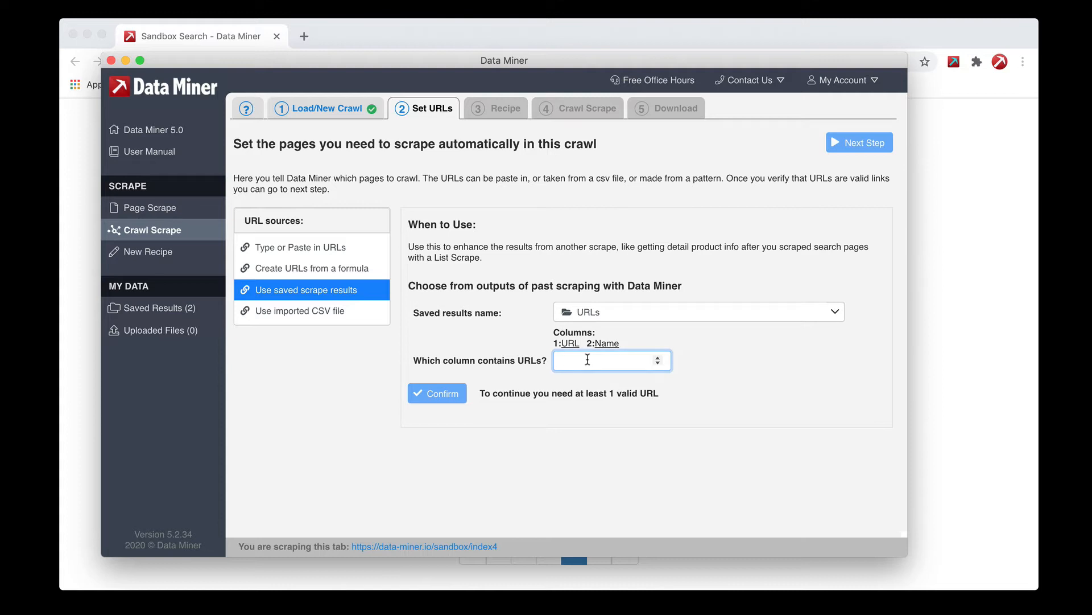
drag(552, 343, 579, 343)
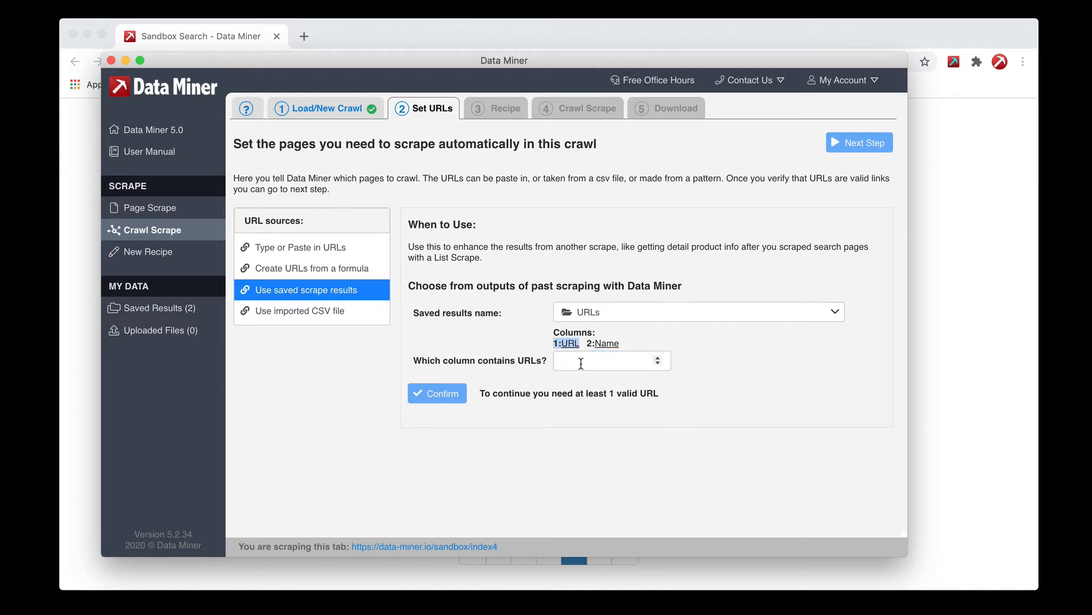
click(581, 363)
text(1)
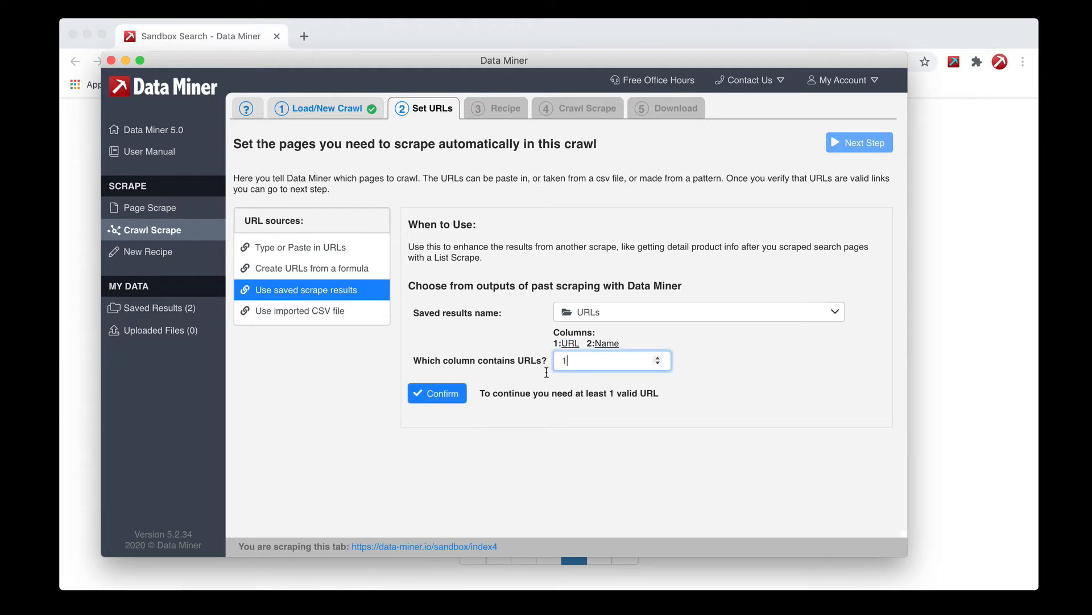
click(443, 398)
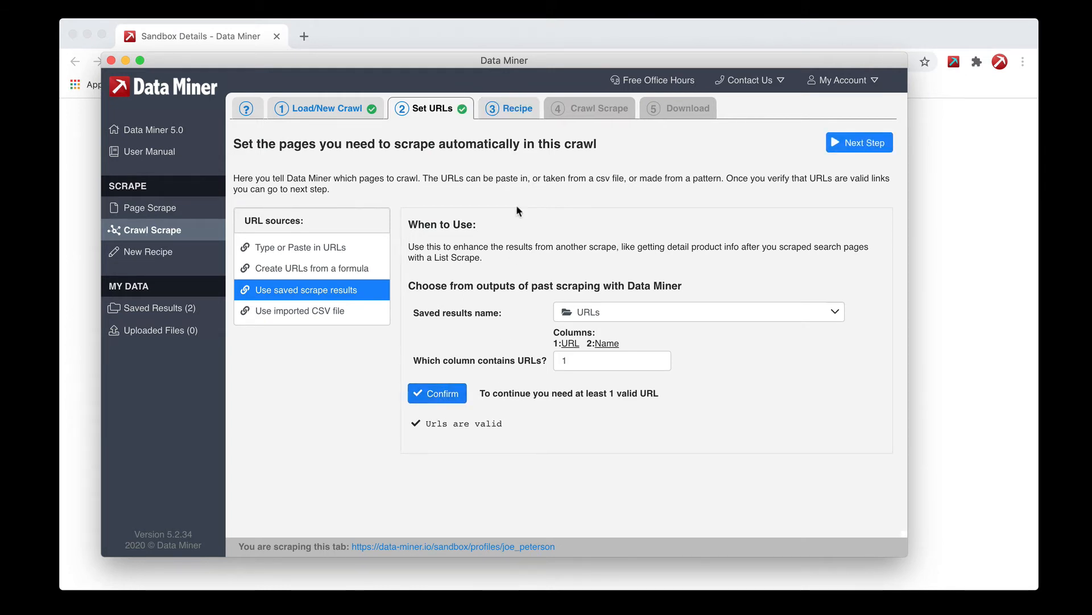
Select the public Sandbox - Detail recipe for the crawl and preview the columns it extracts from the profile page
click(517, 107)
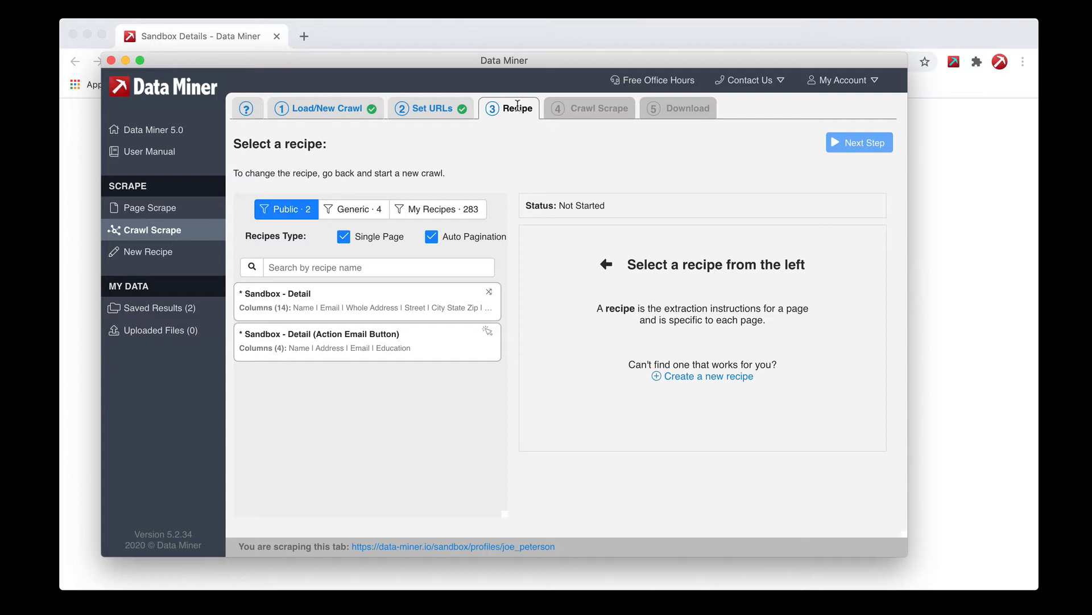
mouse_move(289, 298)
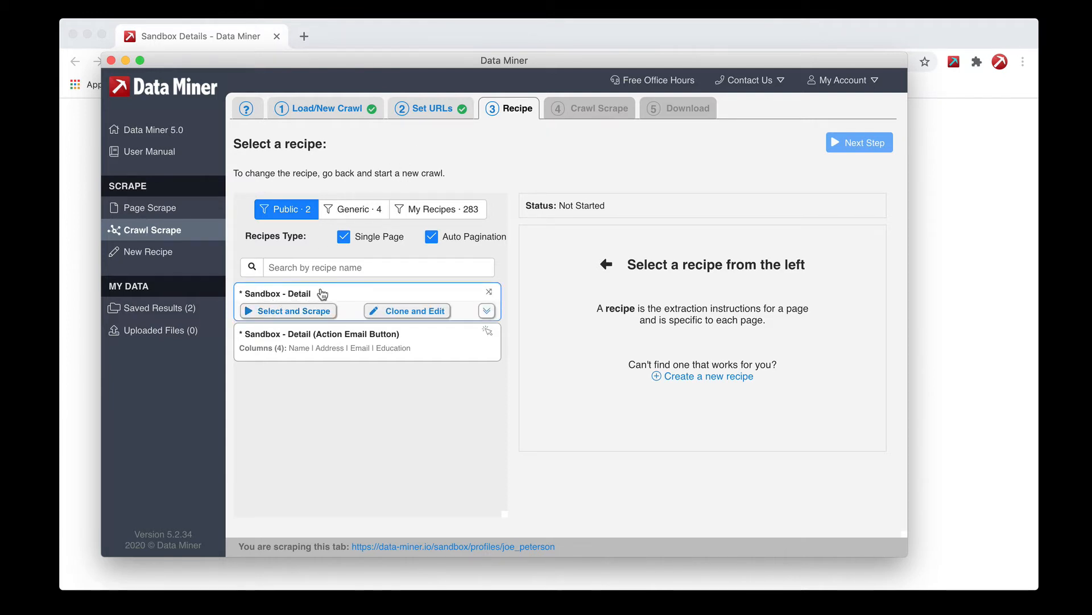
click(280, 316)
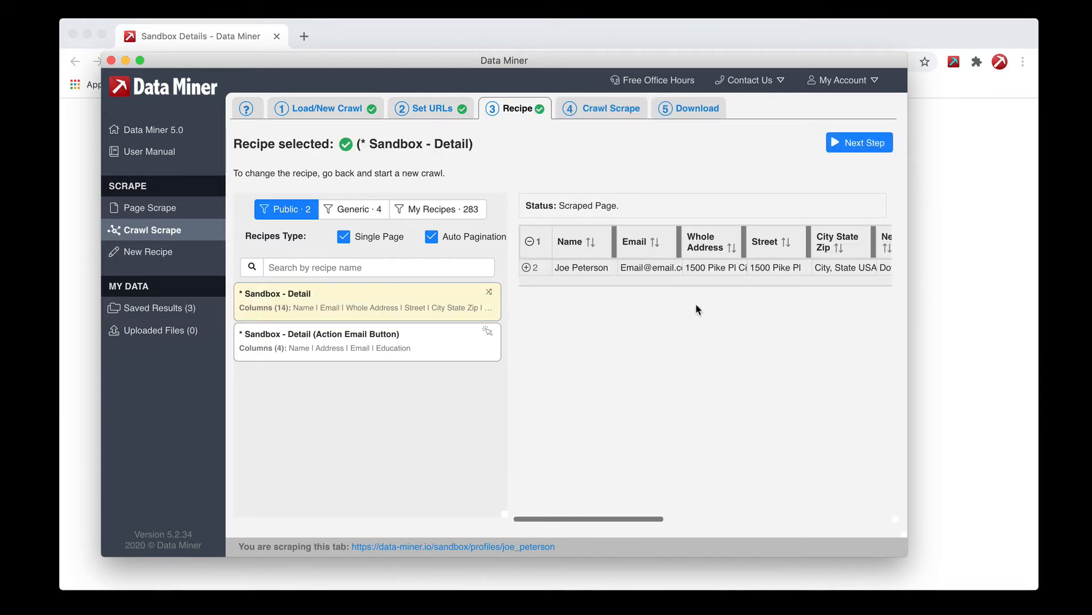
scroll(680, 297, right, 6)
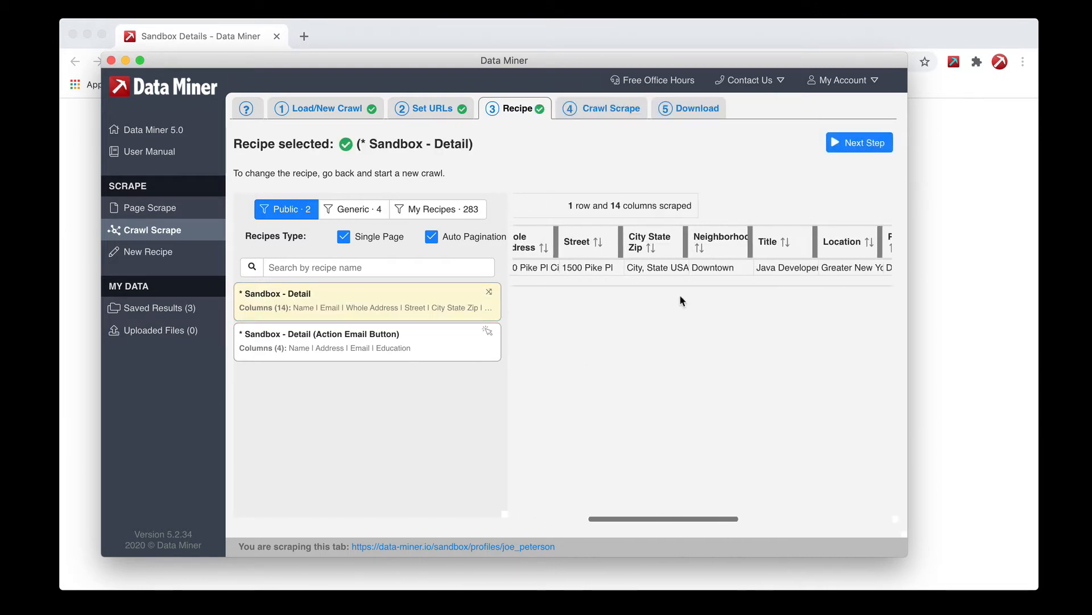
scroll(680, 296, left, 6)
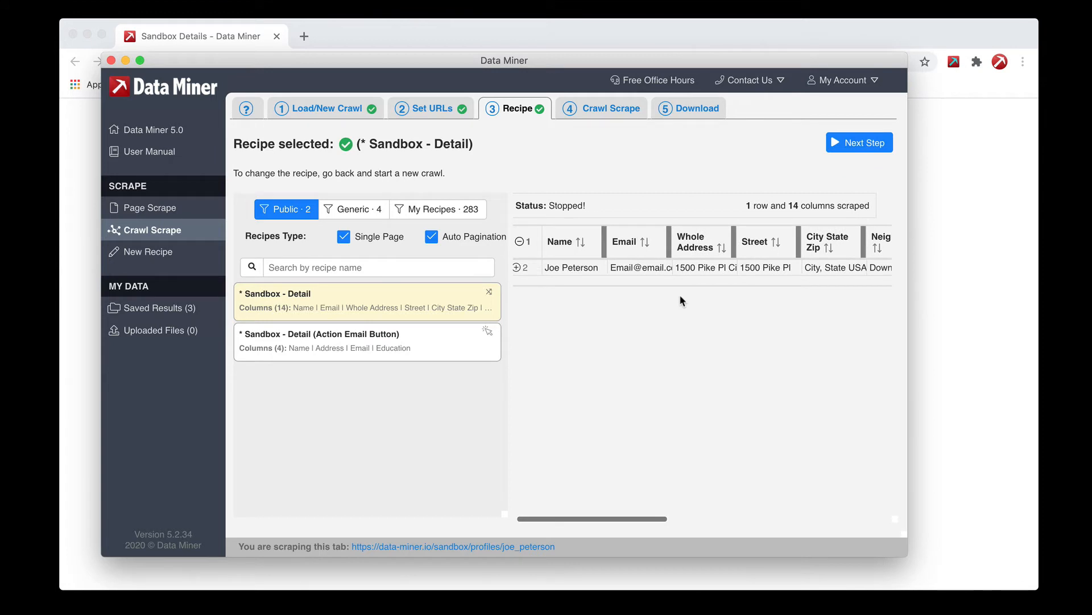
Name the crawl Crawl Test and set its output file name to Crawl Test OUT
click(601, 109)
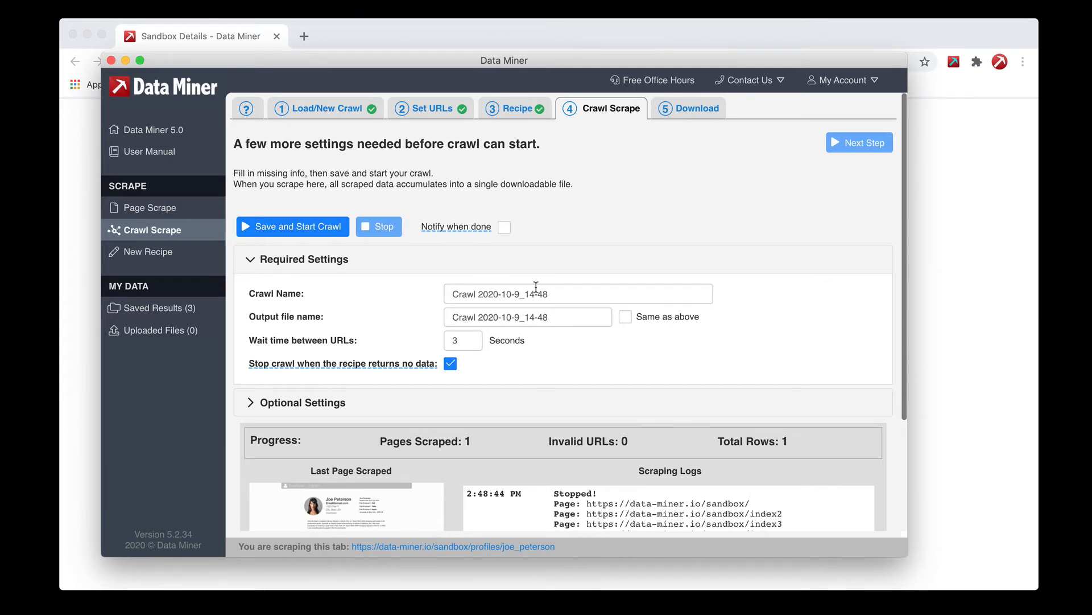
drag(561, 294, 475, 294)
text(T)
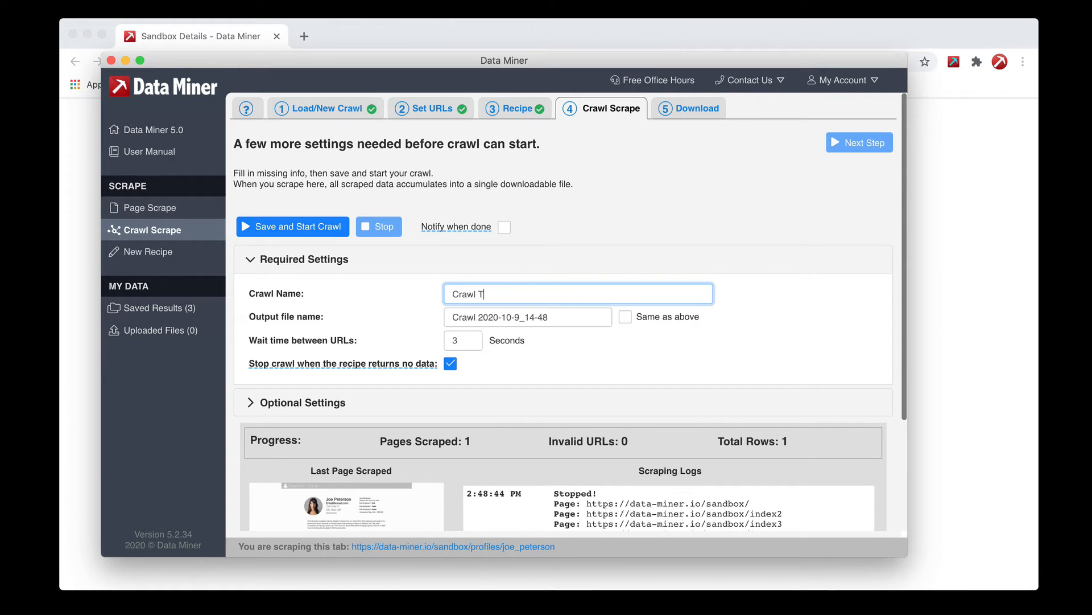
text(est)
click(625, 317)
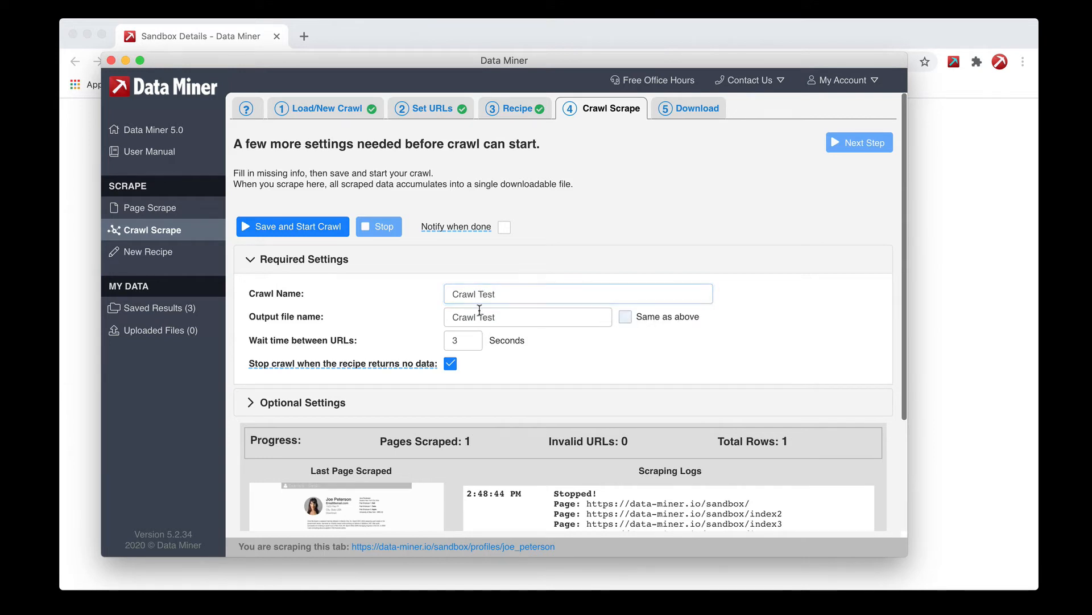
drag(258, 310, 319, 312)
click(504, 312)
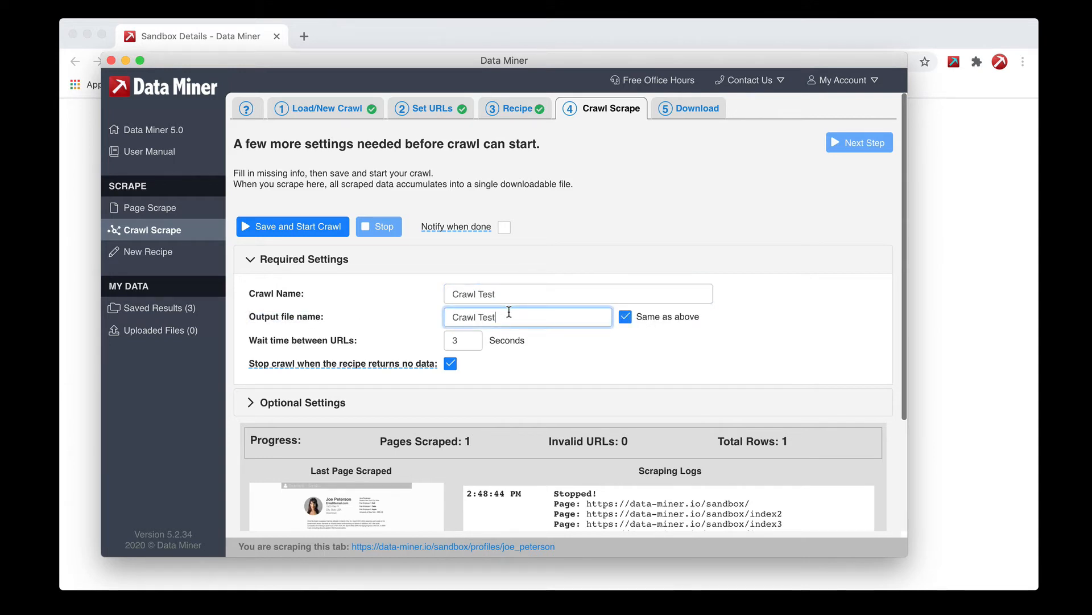
text(OUT)
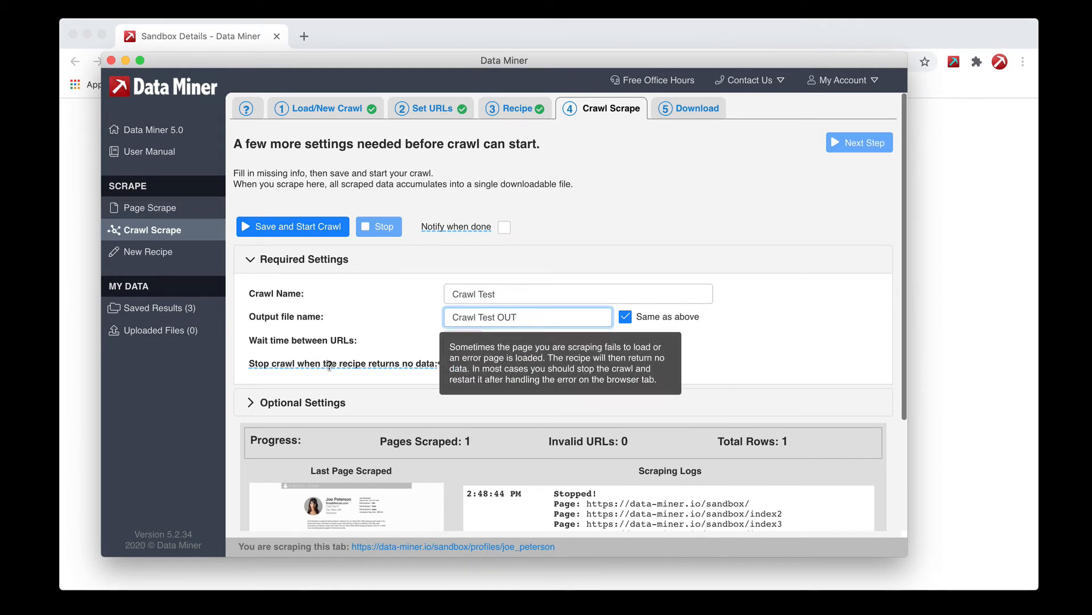
Examine the crawl's optional settings and return to the required settings
click(266, 404)
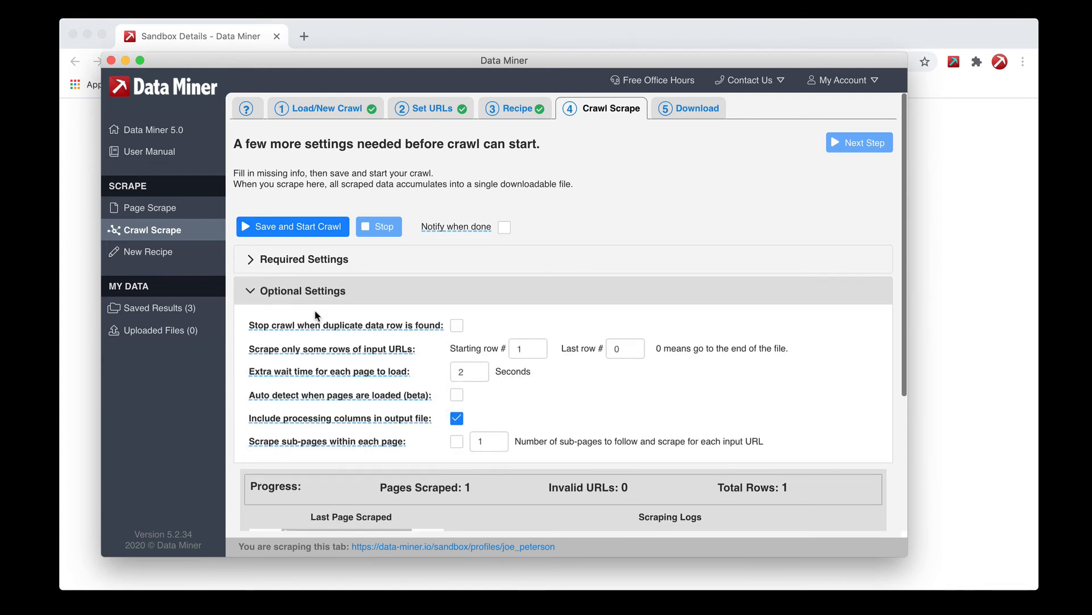
click(257, 291)
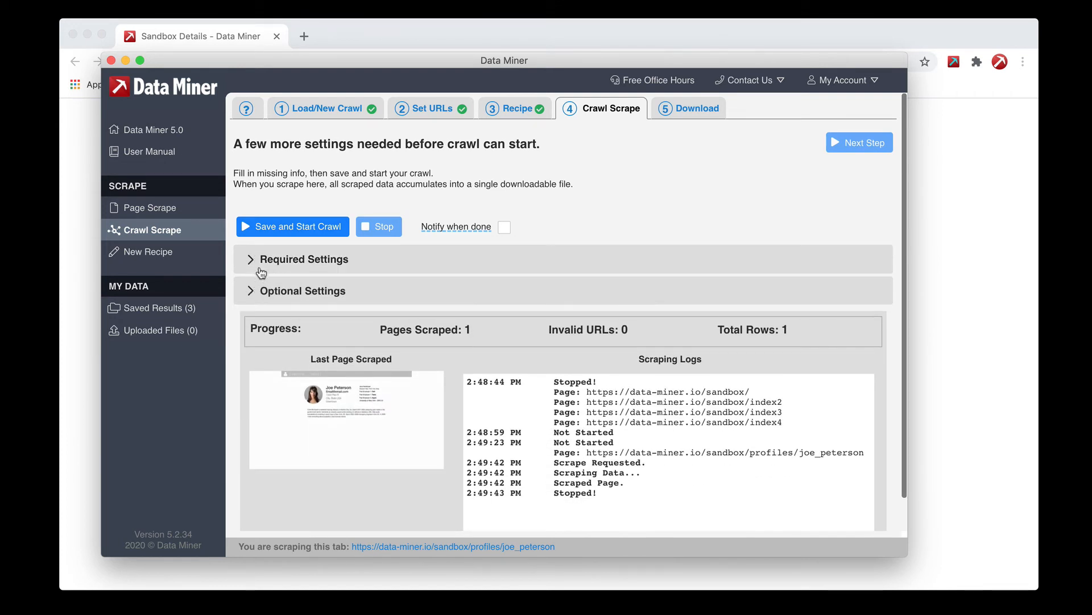
click(259, 268)
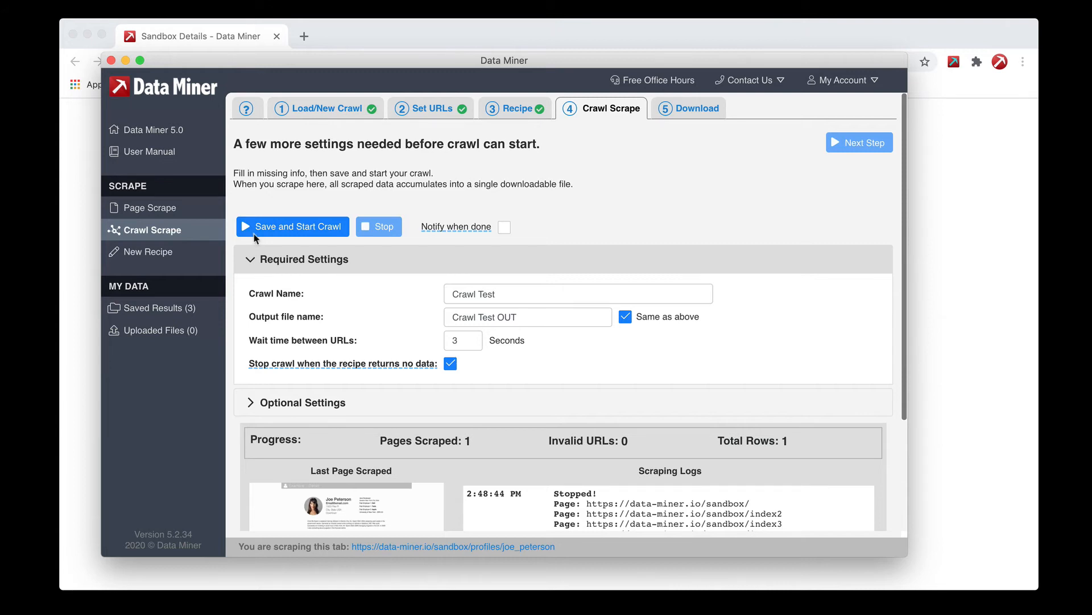
Save and start the crawl, and check its progress and scraping logs
click(306, 227)
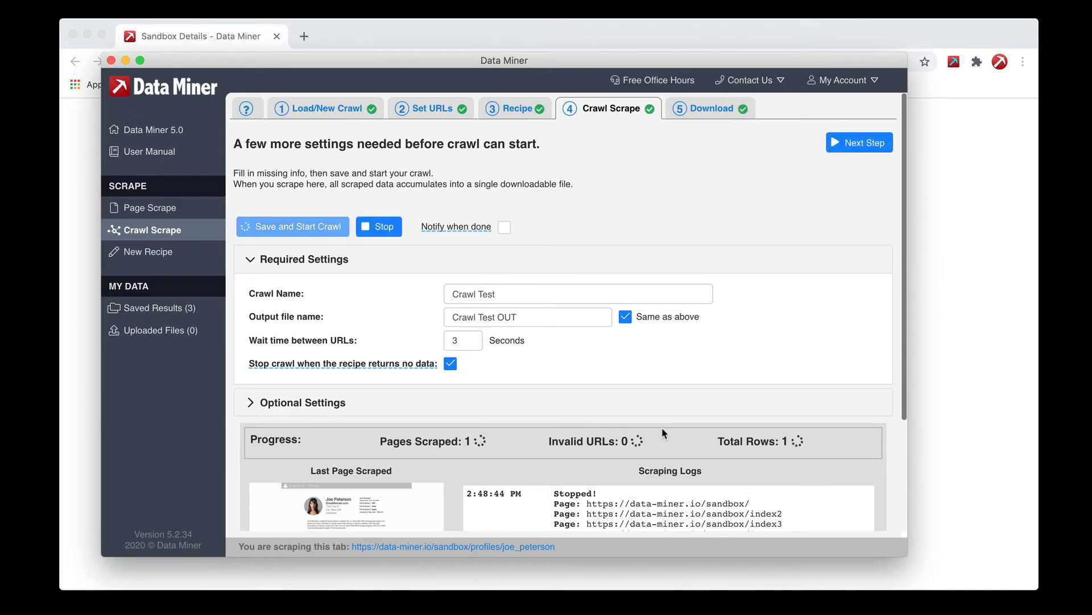
scroll(626, 450, down, 3)
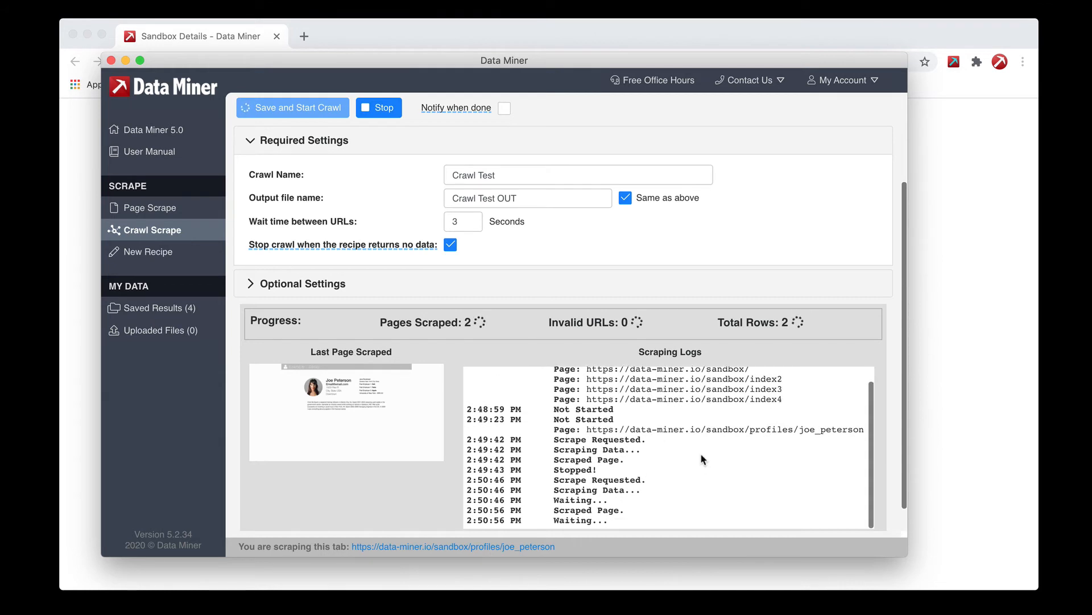
scroll(711, 300, up, 5)
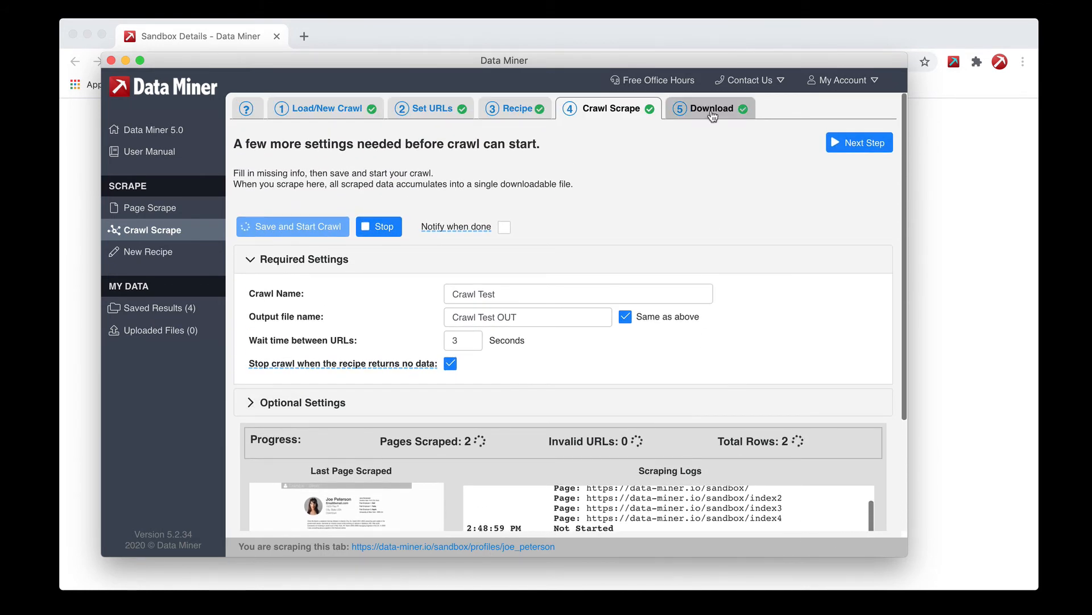
Copy the rows collected so far in Crawl Test OUT to the clipboard and return to the crawl's progress
click(712, 113)
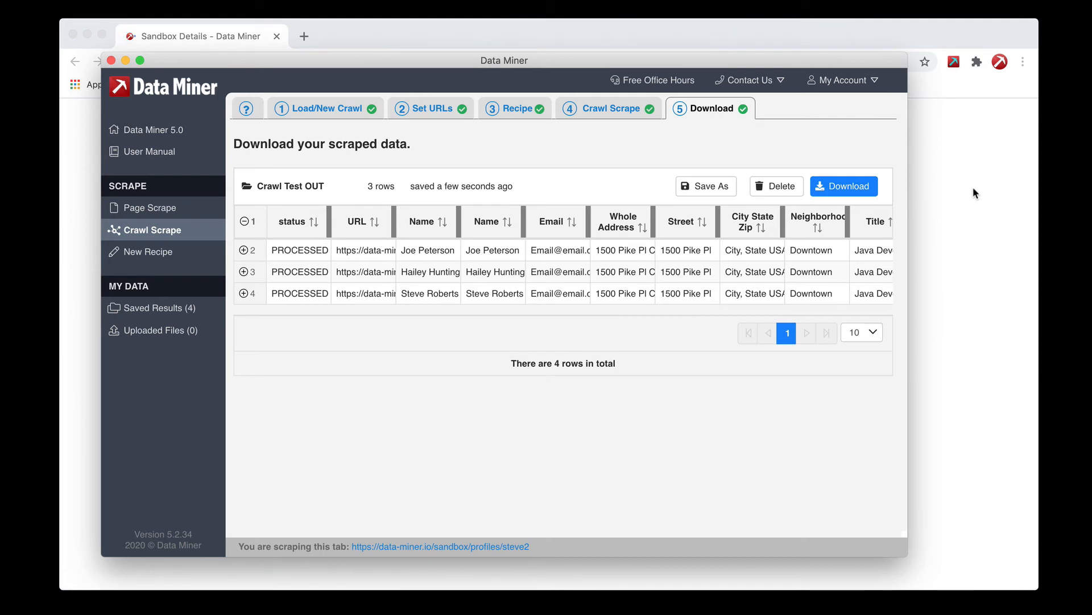
click(848, 186)
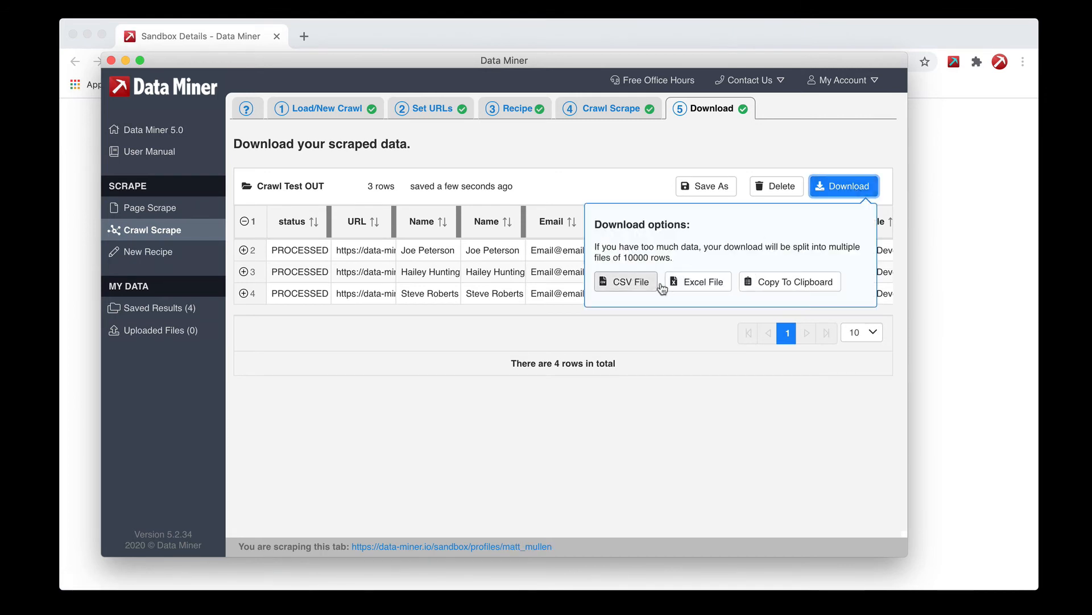
click(788, 285)
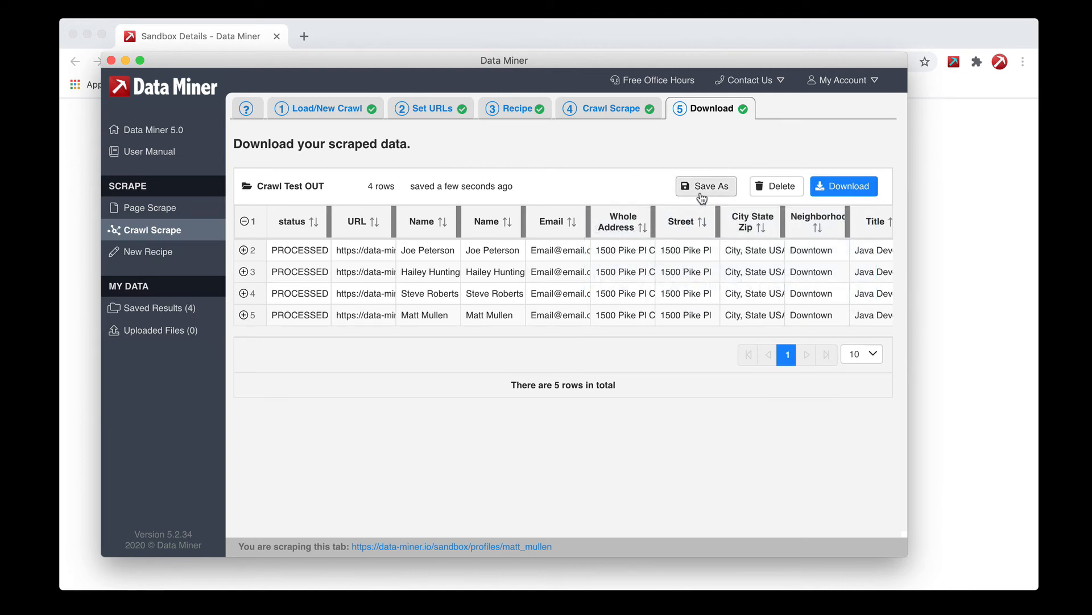
click(629, 119)
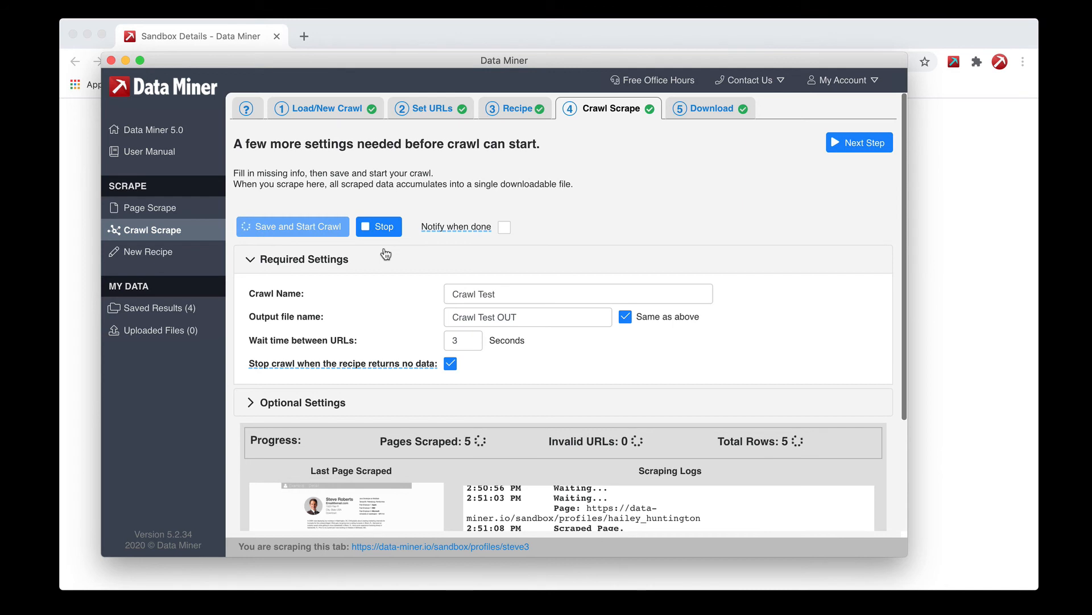
Switch to the browser, open a new tab, and move the Sandbox Details tab into its own window while the crawl runs
click(925, 249)
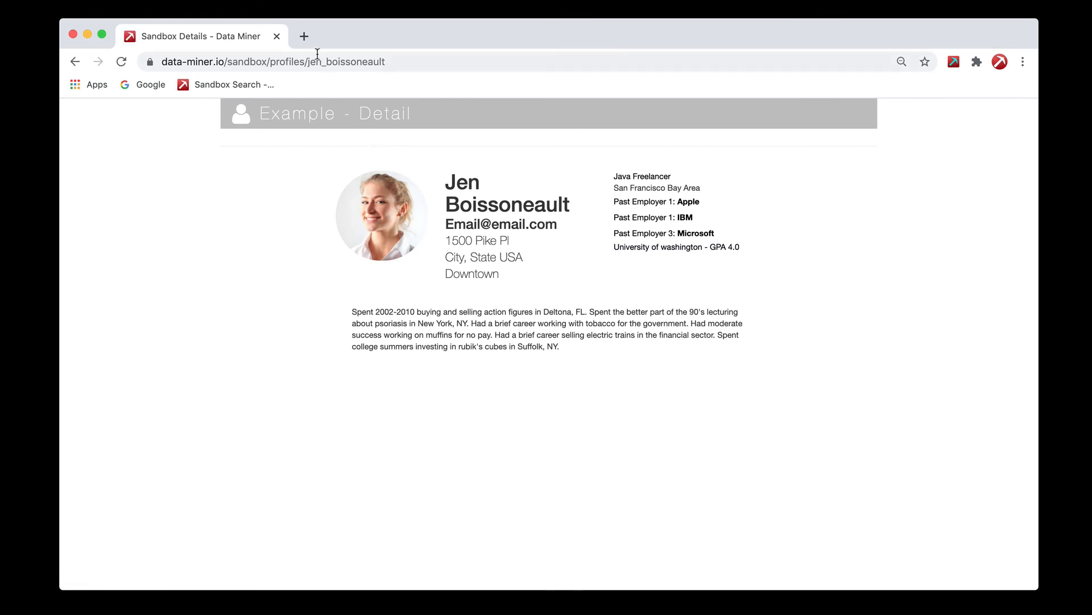
click(305, 37)
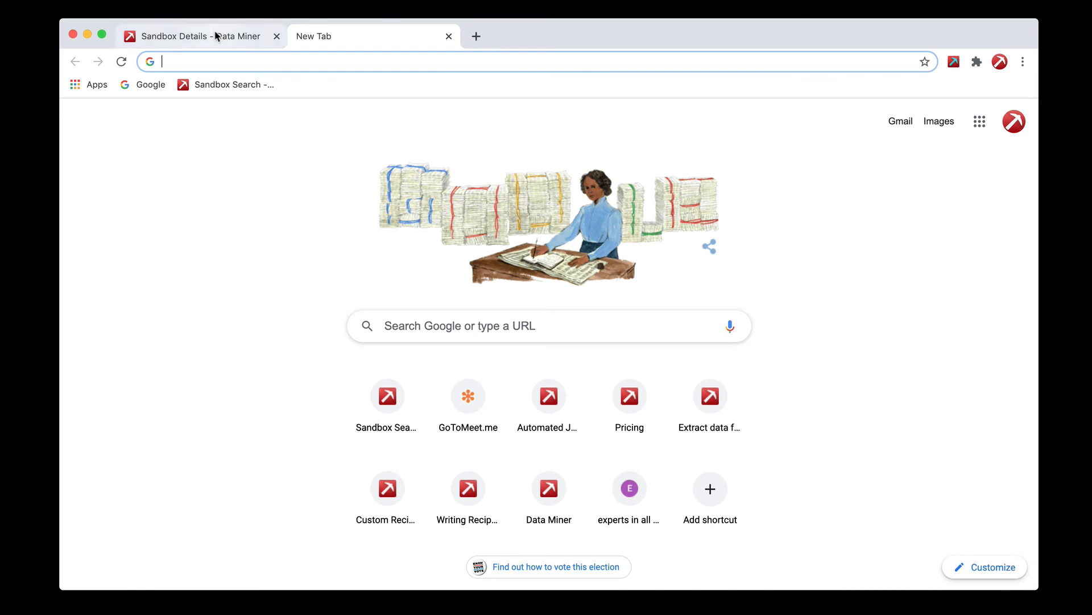
click(217, 36)
drag(216, 36, 250, 73)
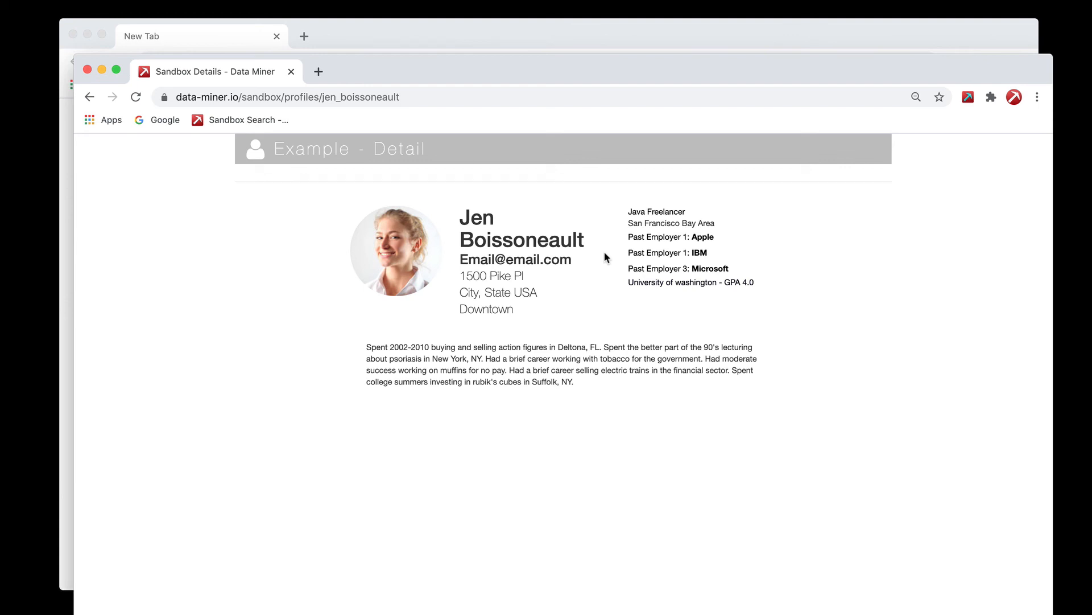
click(460, 36)
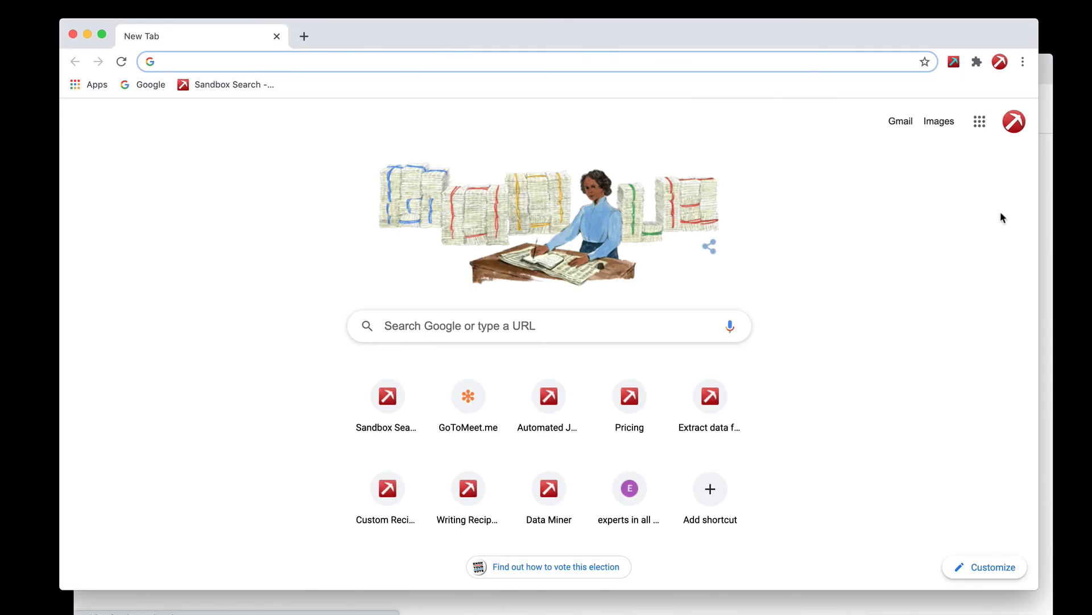
click(1045, 183)
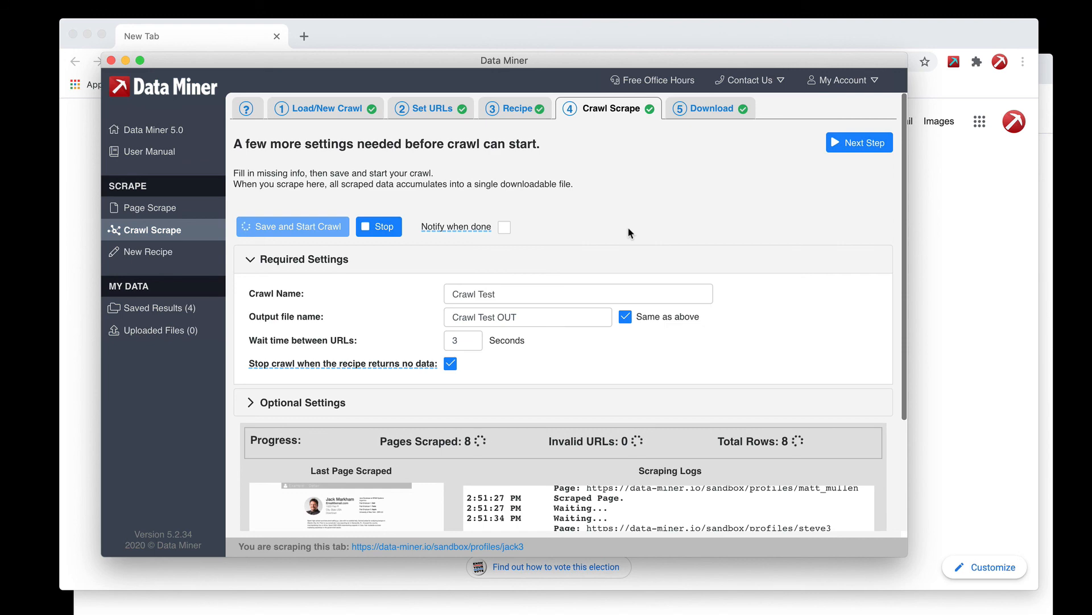
Check the running crawl's progress and view the rows collected in Crawl Test OUT
scroll(629, 229, down, 3)
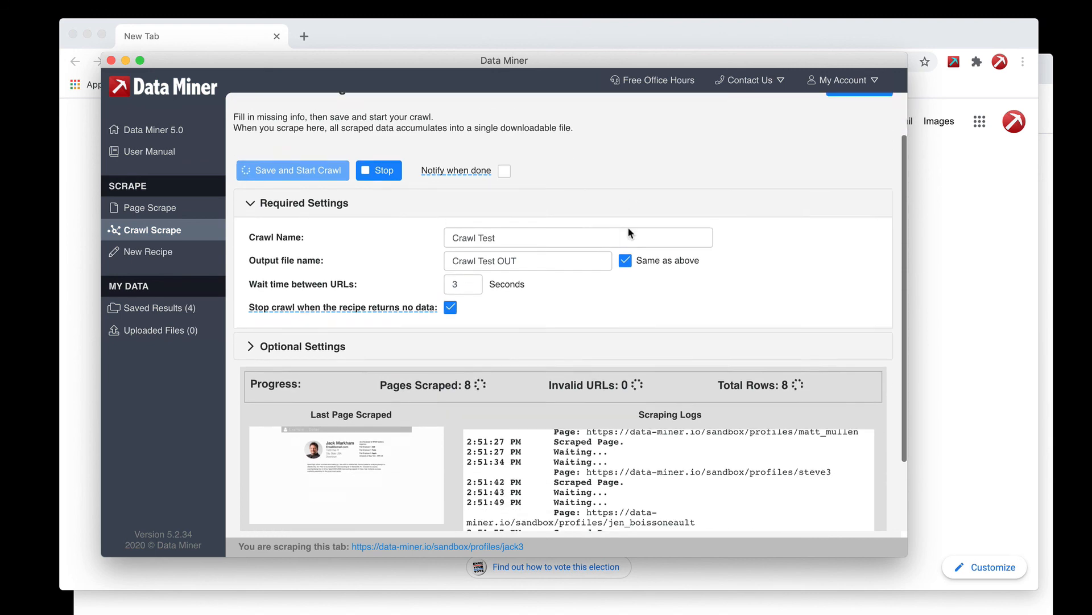
scroll(629, 229, up, 3)
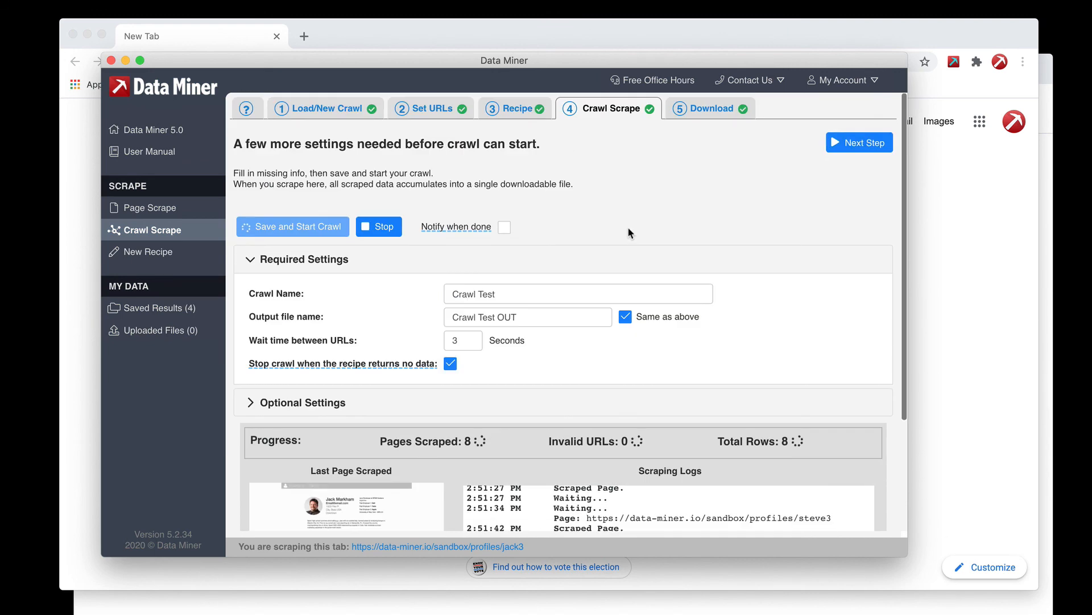
click(703, 108)
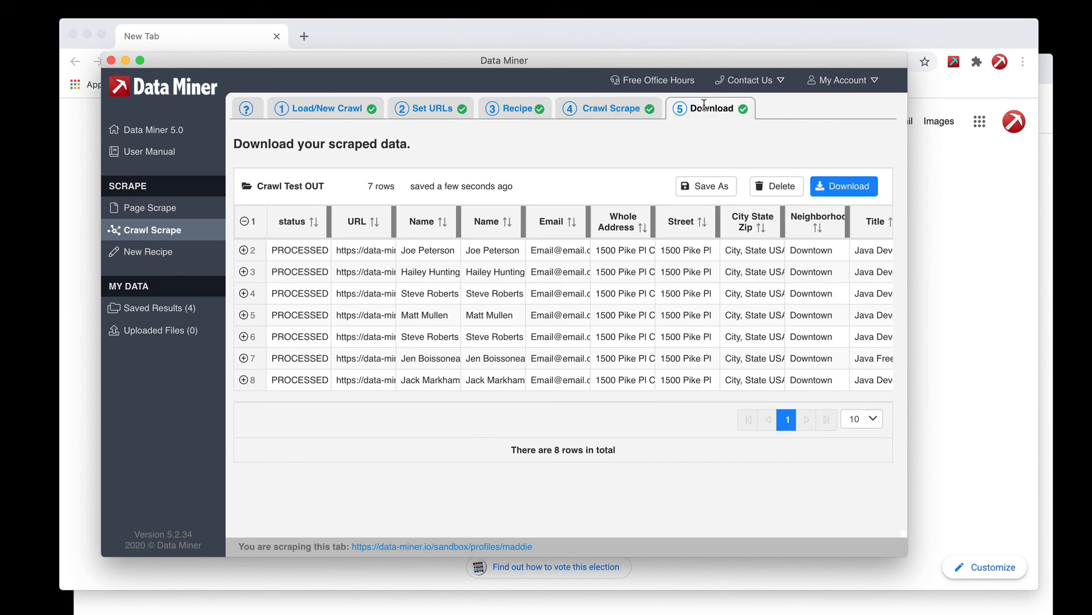